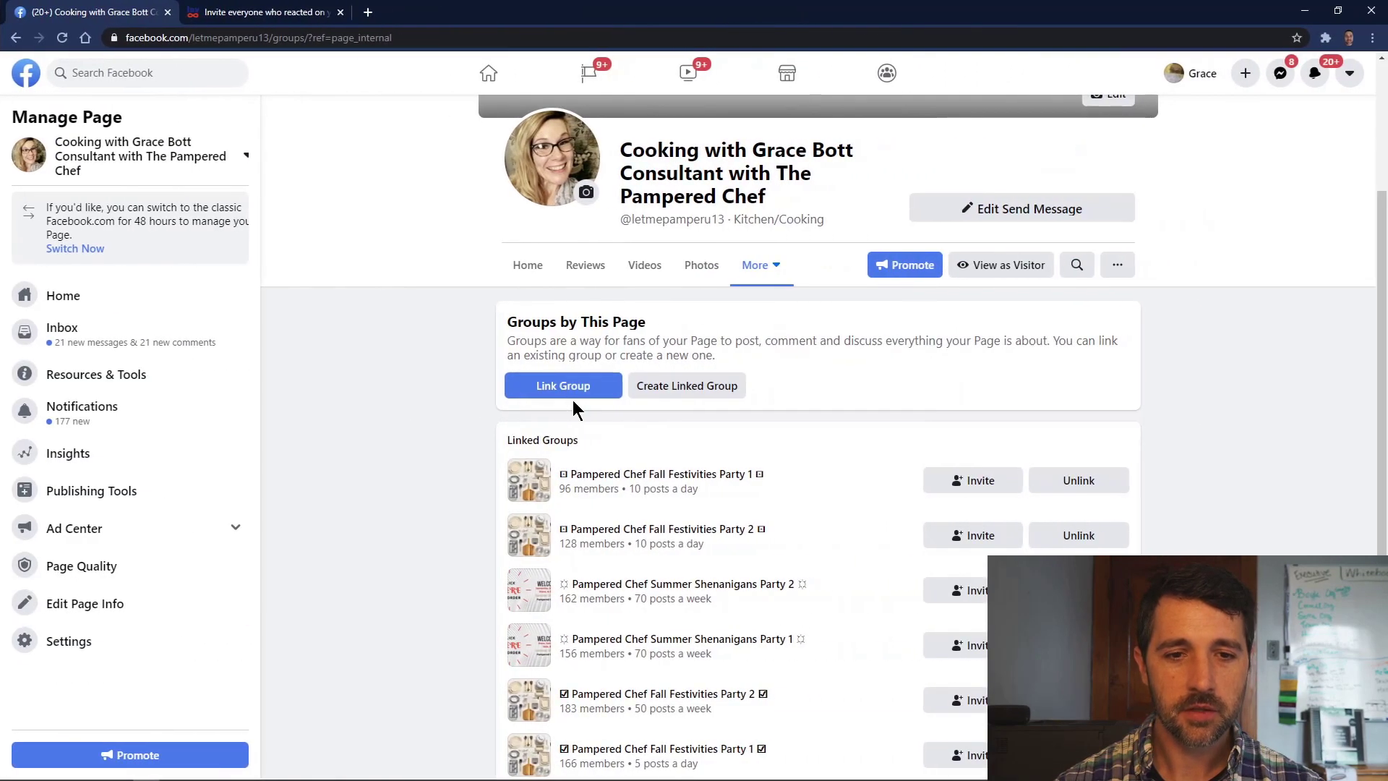
# - Open a new browser tab from the business Page's Groups view
pyautogui.click(368, 13)
# - Install the 'Send reminder to group invites for Facebook' extension from its pasted bit.ly link
pyautogui.click(345, 38)
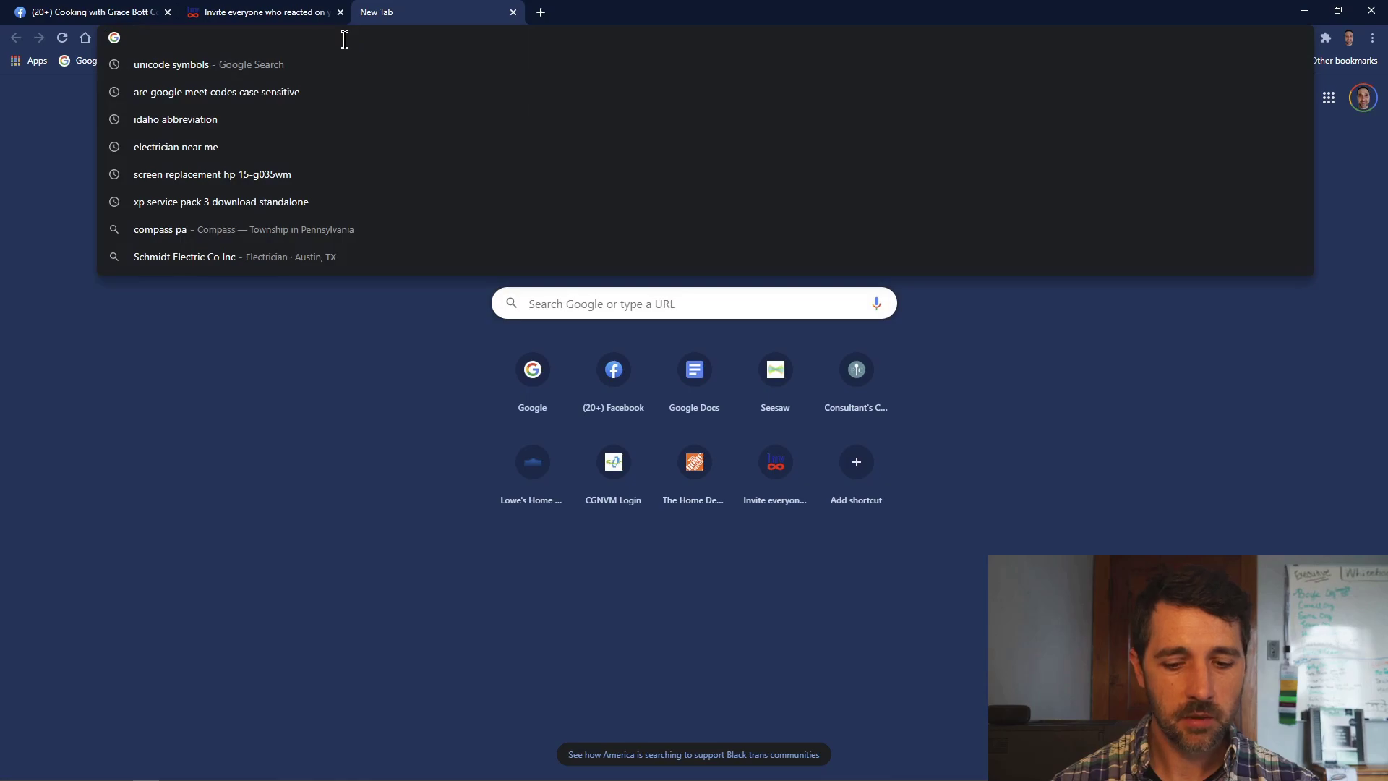
pyautogui.hotkey('ctrl', 'v')
pyautogui.press('Return')
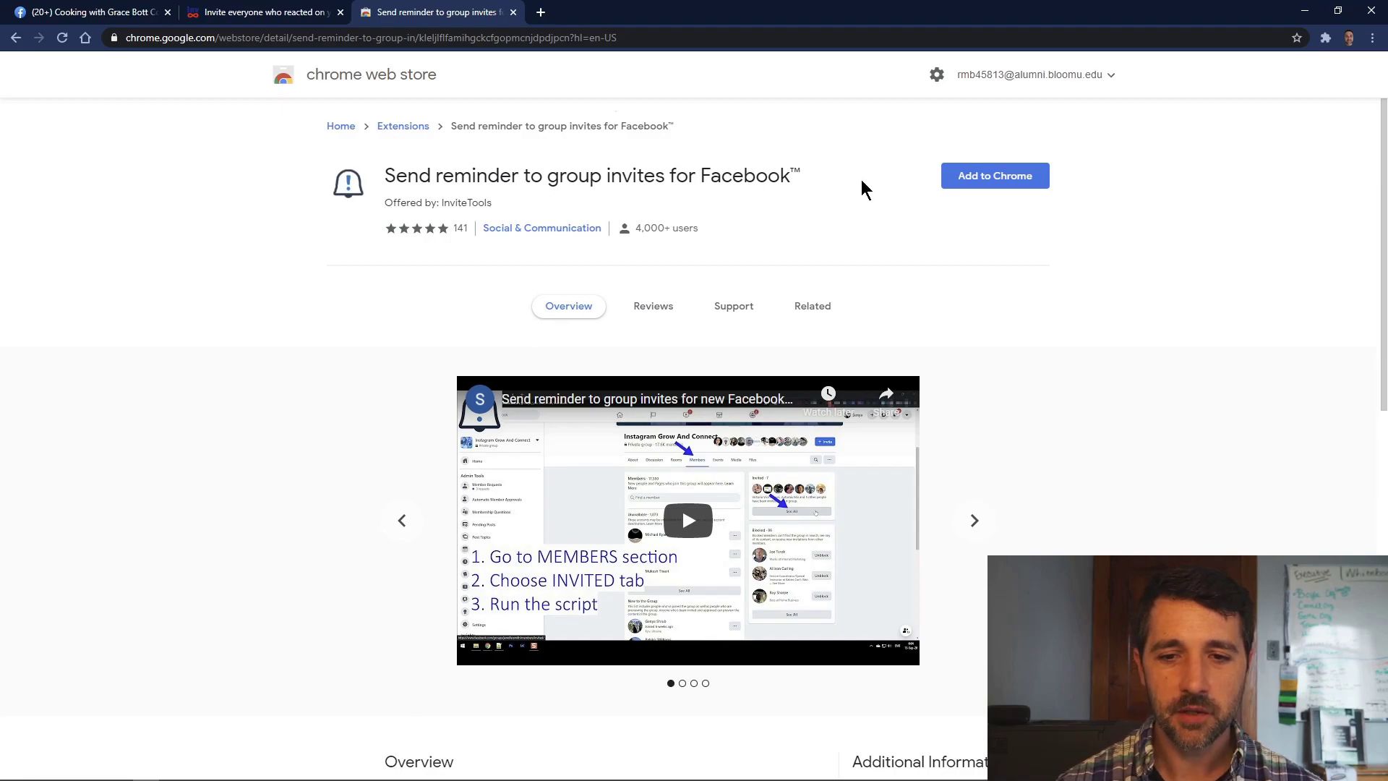
pyautogui.click(982, 184)
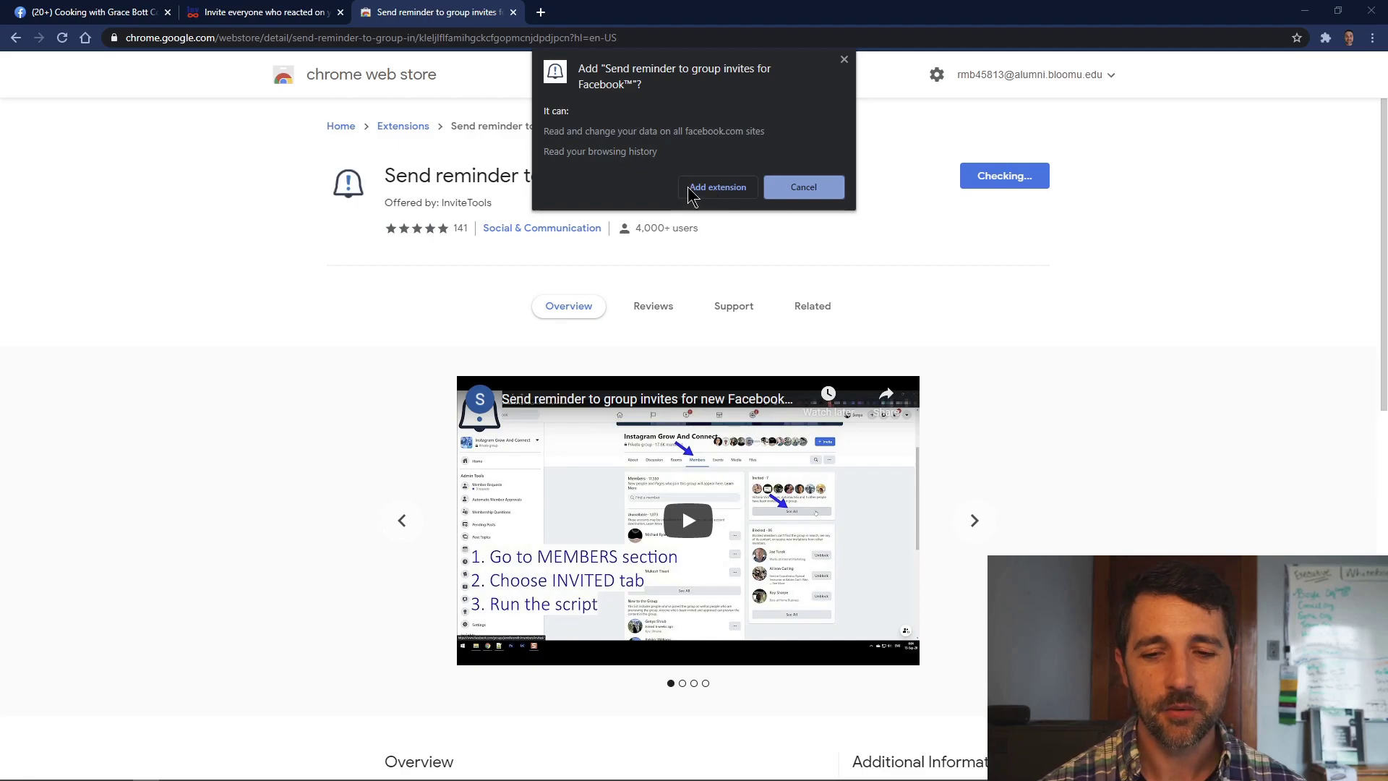
pyautogui.click(709, 192)
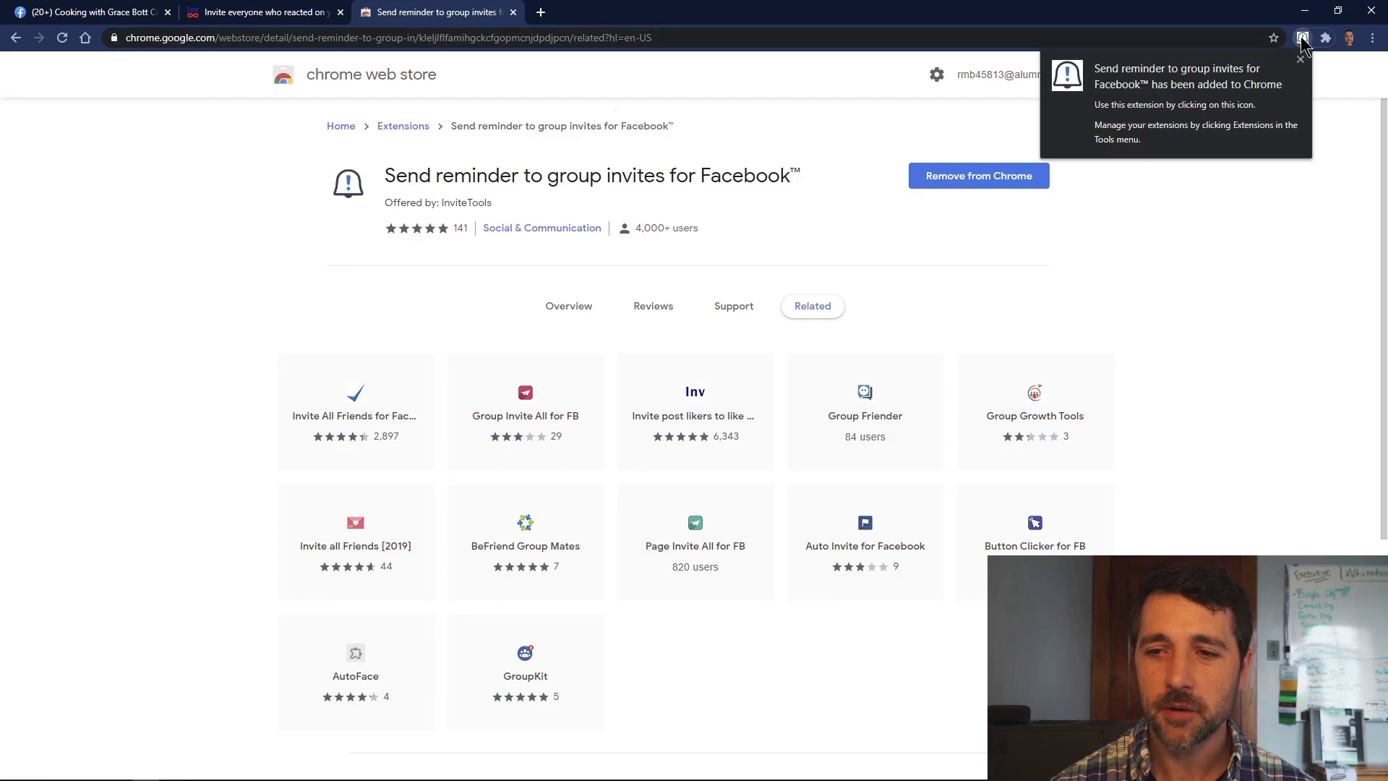
# - Close the Web Store tab and open the Pampered Chef Fall Festivities Party 2 group
pyautogui.hotkey('ctrl', 'w')
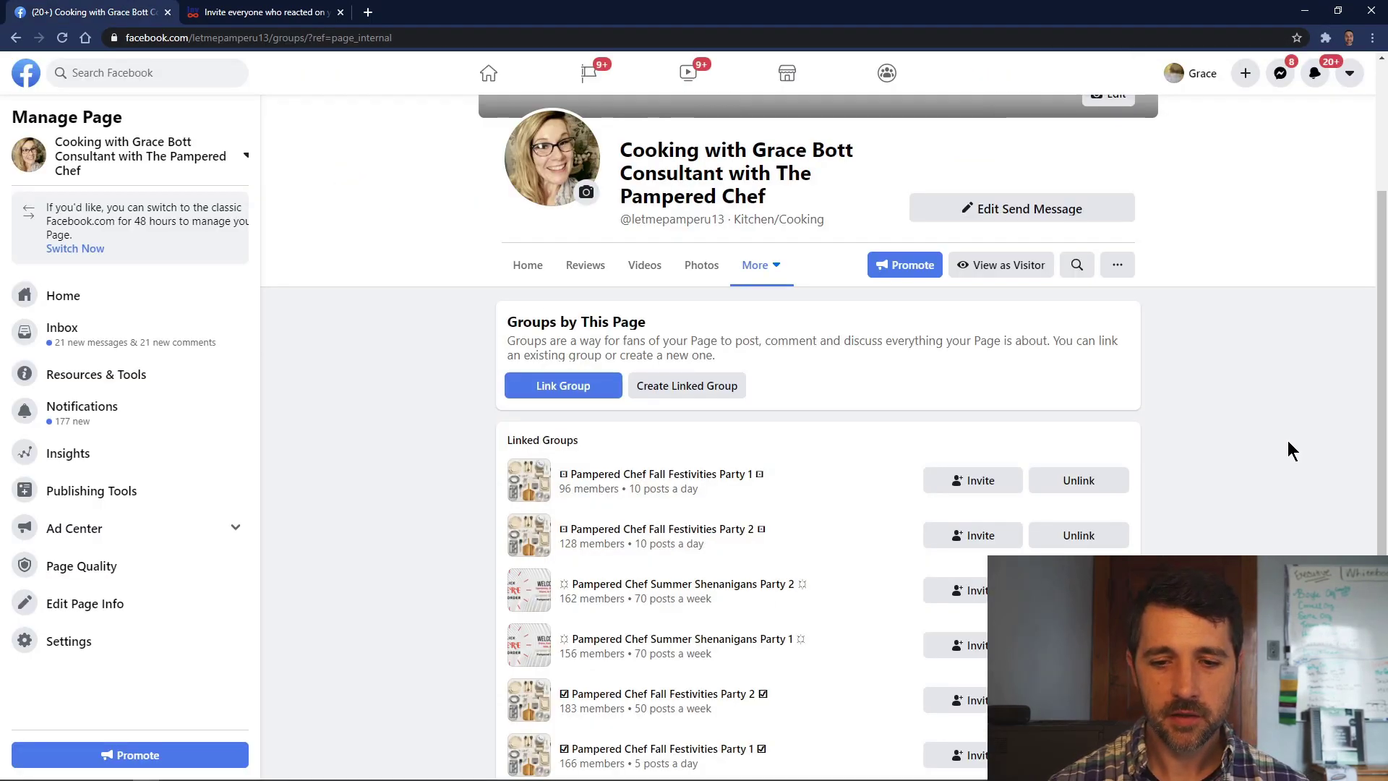
pyautogui.scroll(-1, 1283, 539)
pyautogui.scroll(-3, 1281, 535)
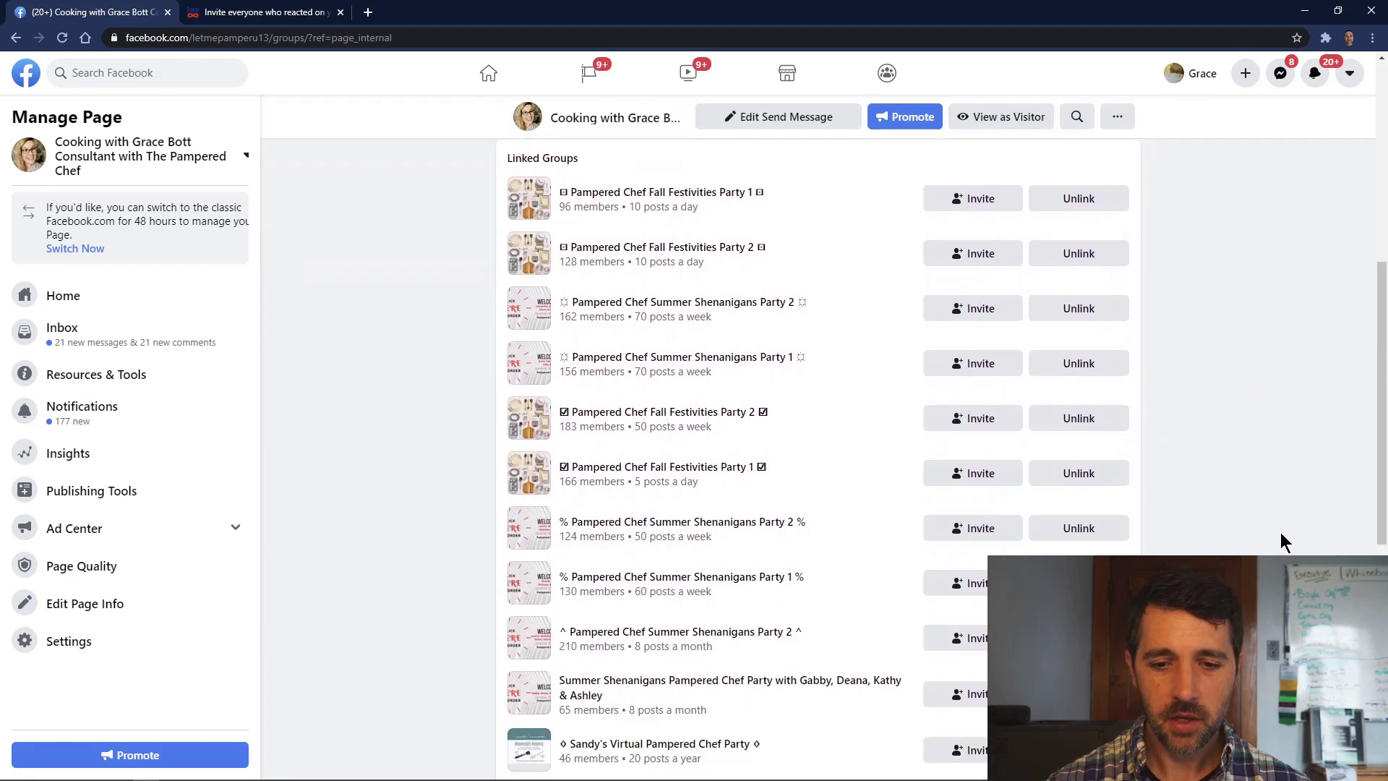
pyautogui.scroll(-3, 1281, 541)
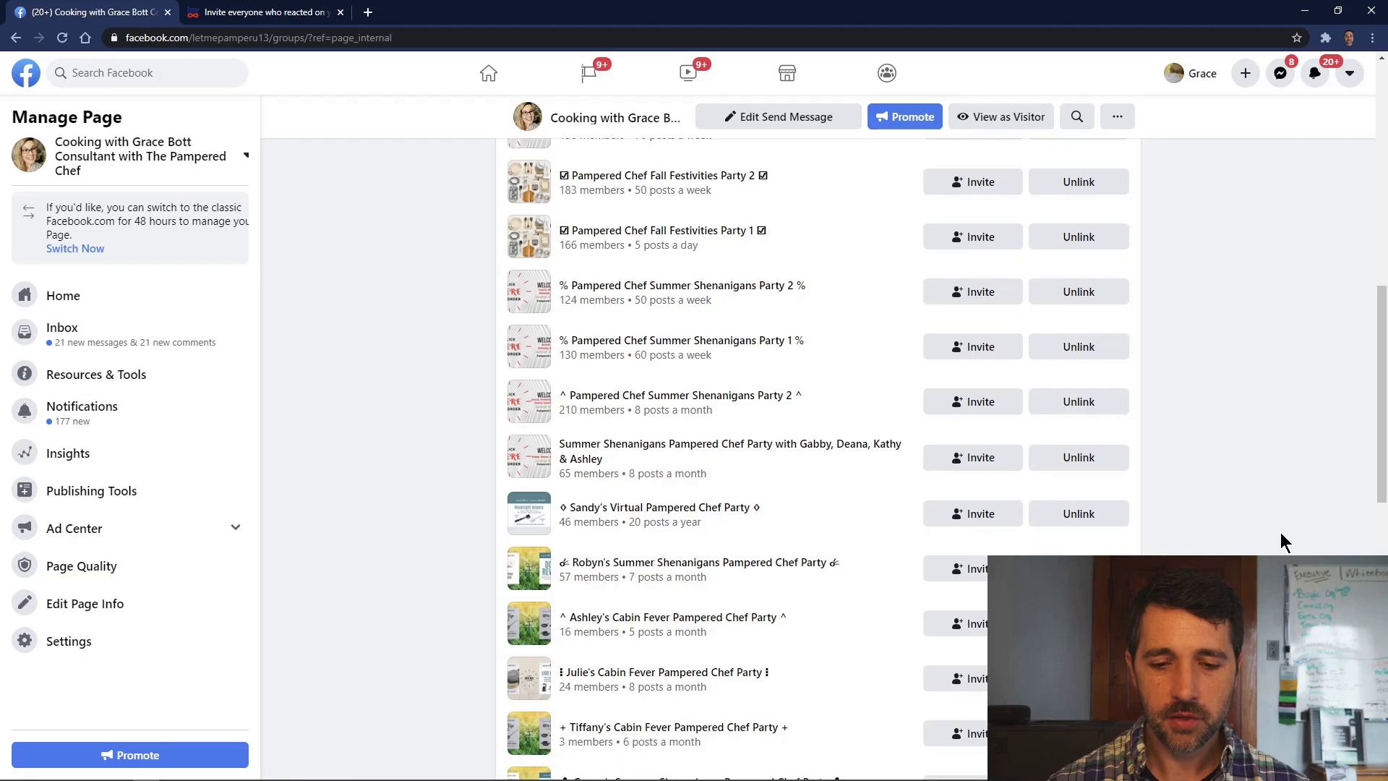
pyautogui.scroll(3, 1282, 540)
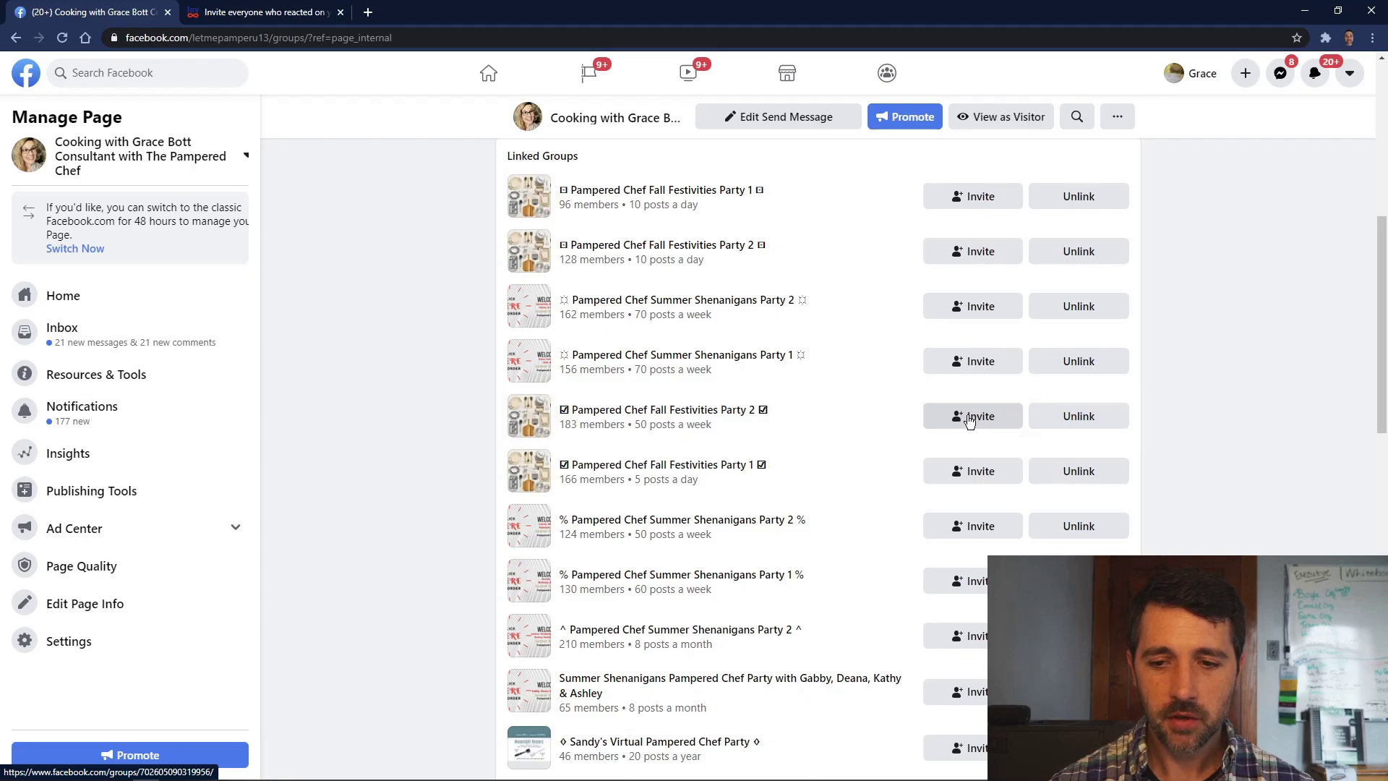
pyautogui.click(680, 417)
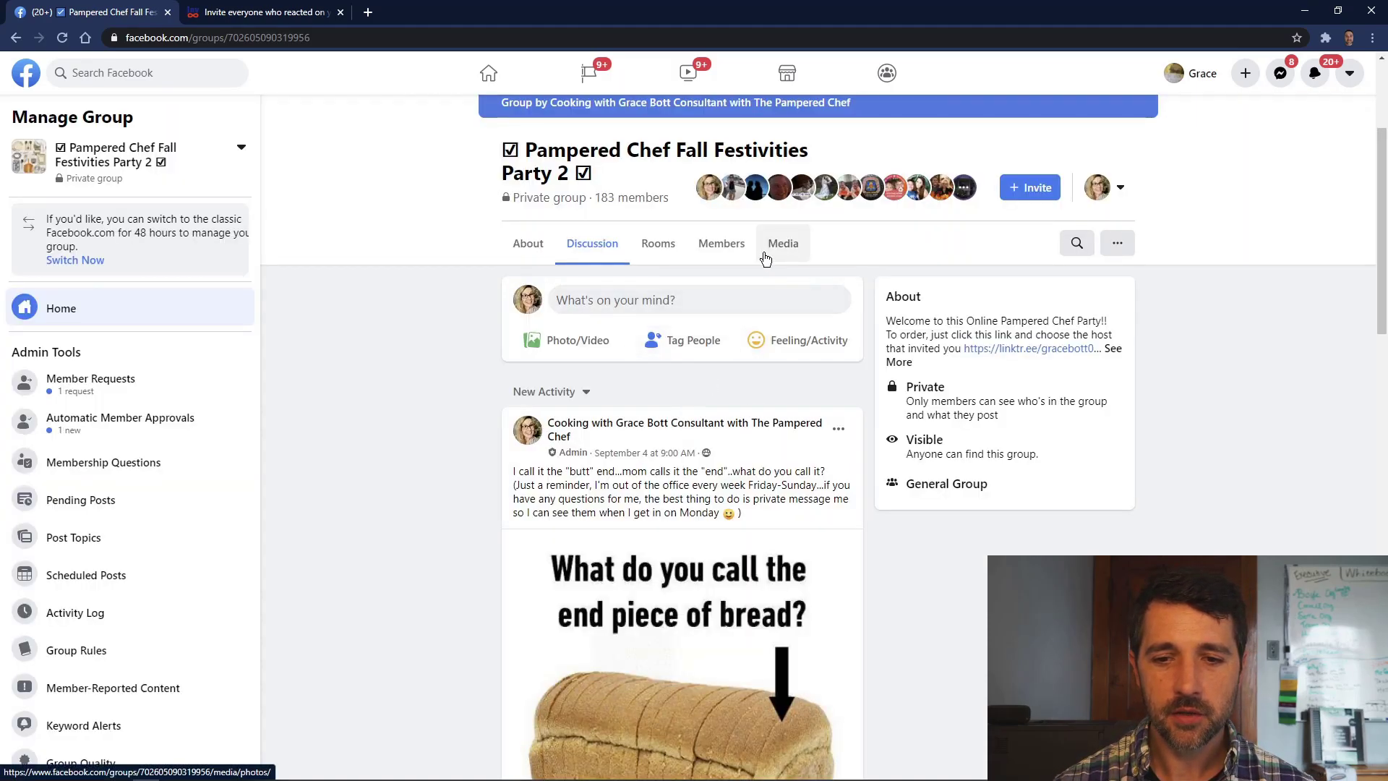
# - Show the group's full Invited members list of 1,136 pending people
pyautogui.click(716, 245)
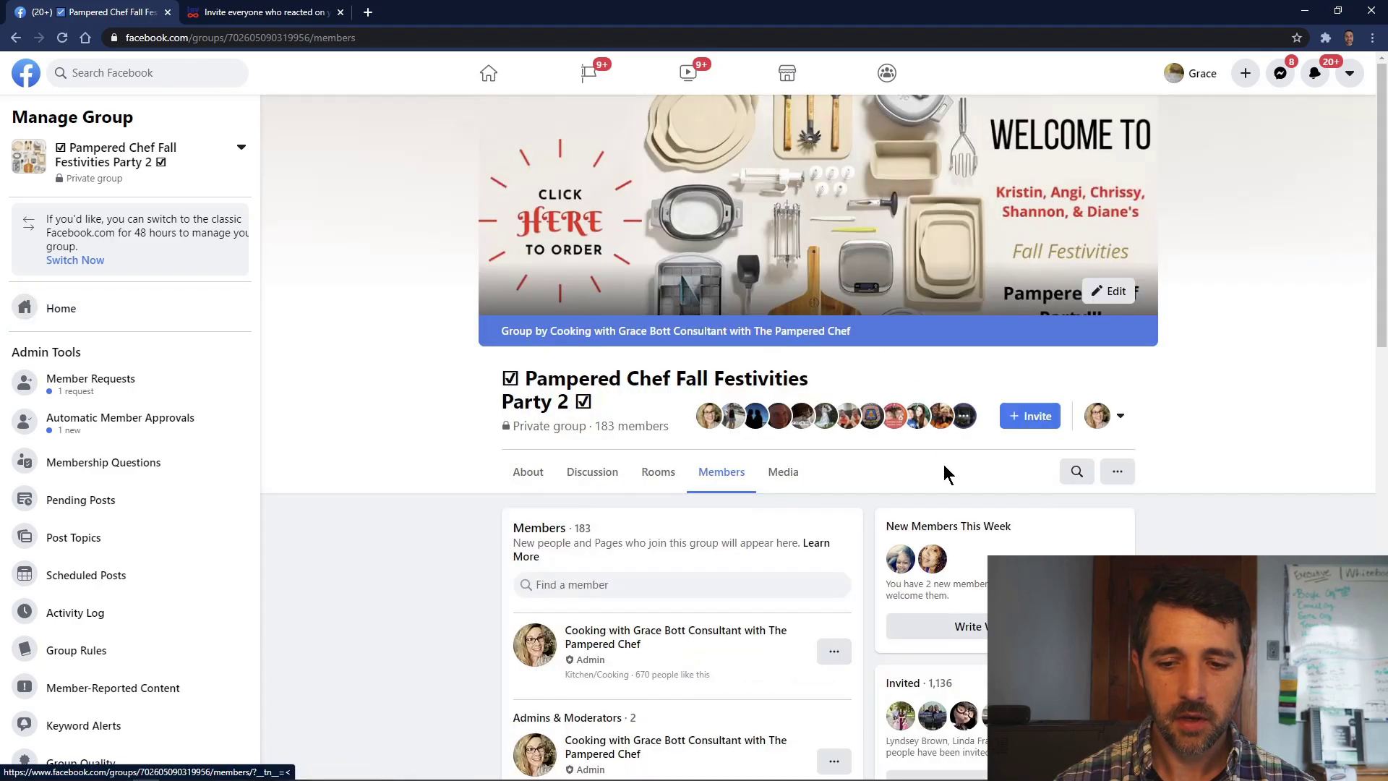
pyautogui.scroll(-2, 1091, 542)
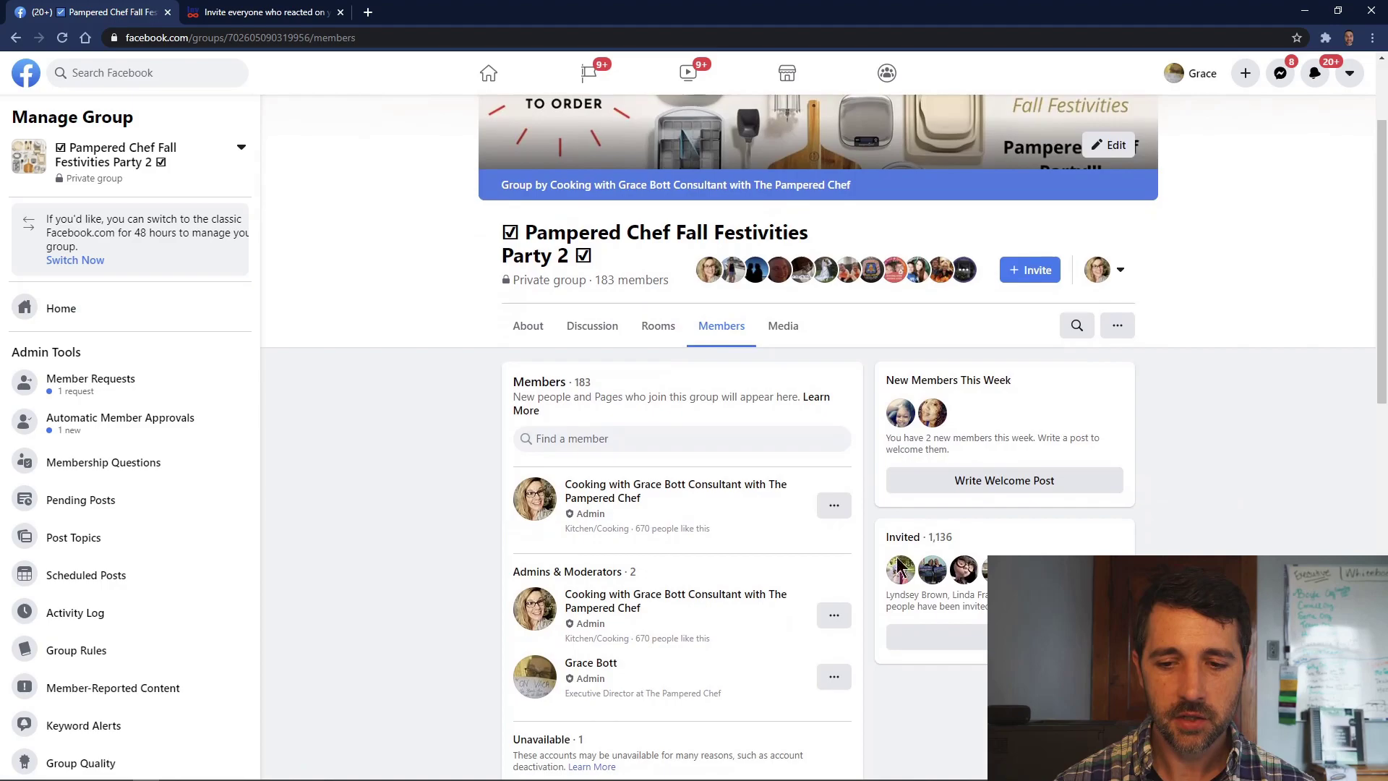
pyautogui.click(939, 637)
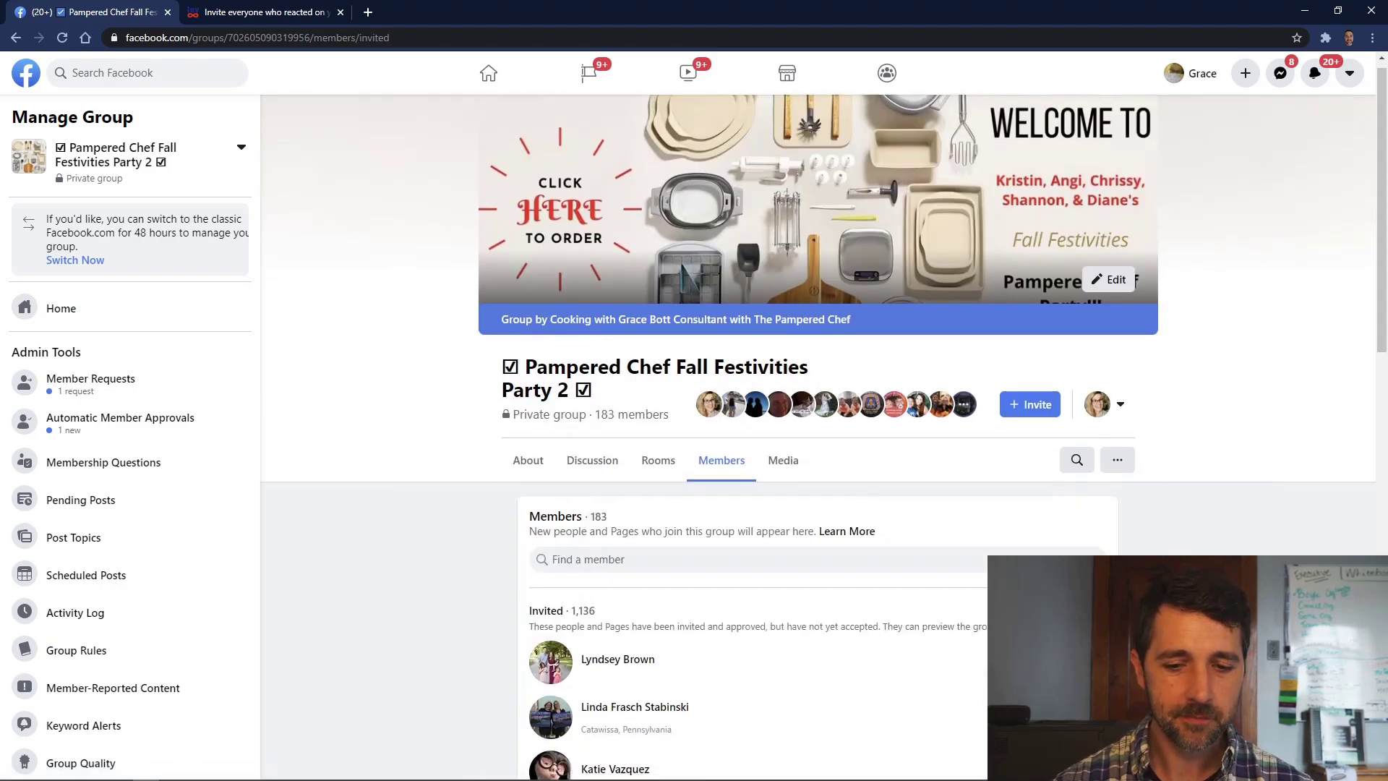
pyautogui.scroll(-2, 1022, 506)
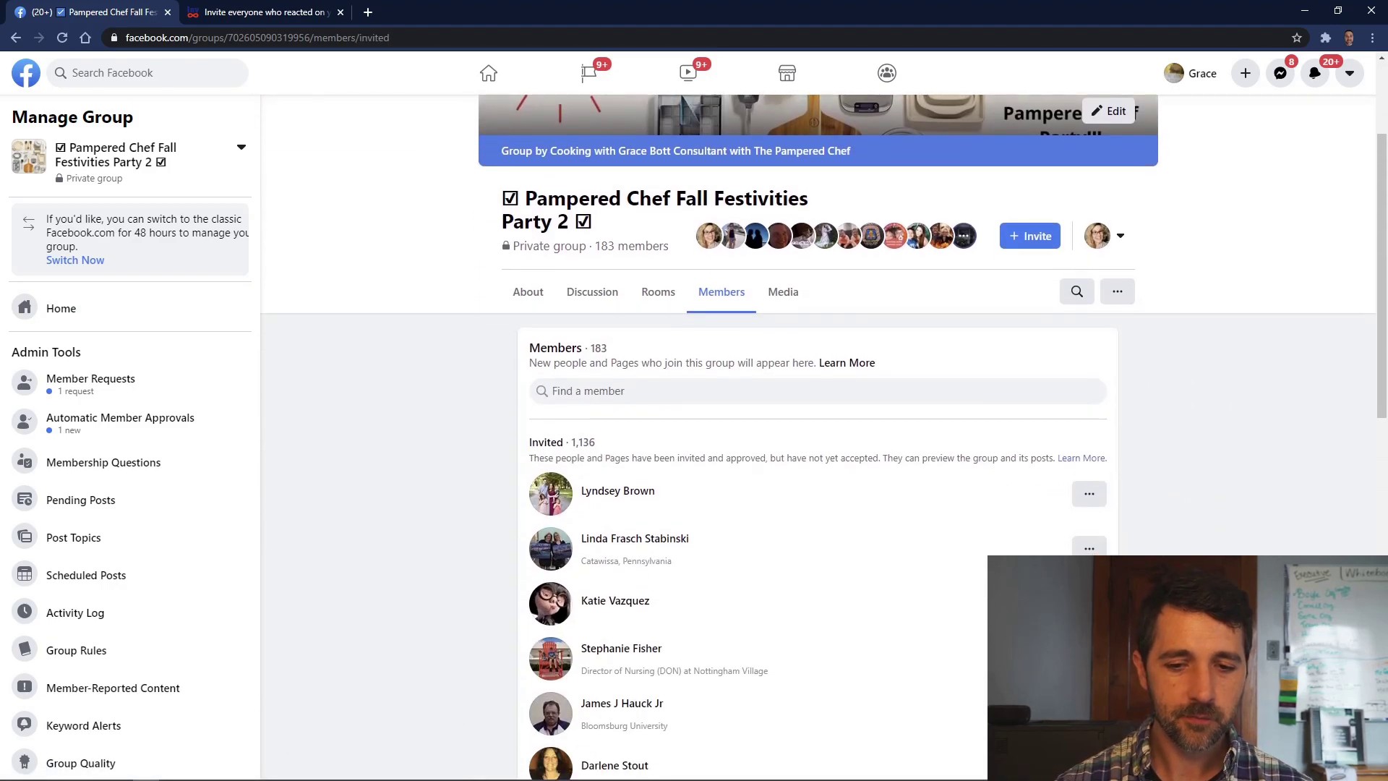
# - Open and dismiss the options menus for two pending invitees and the group
pyautogui.click(1090, 494)
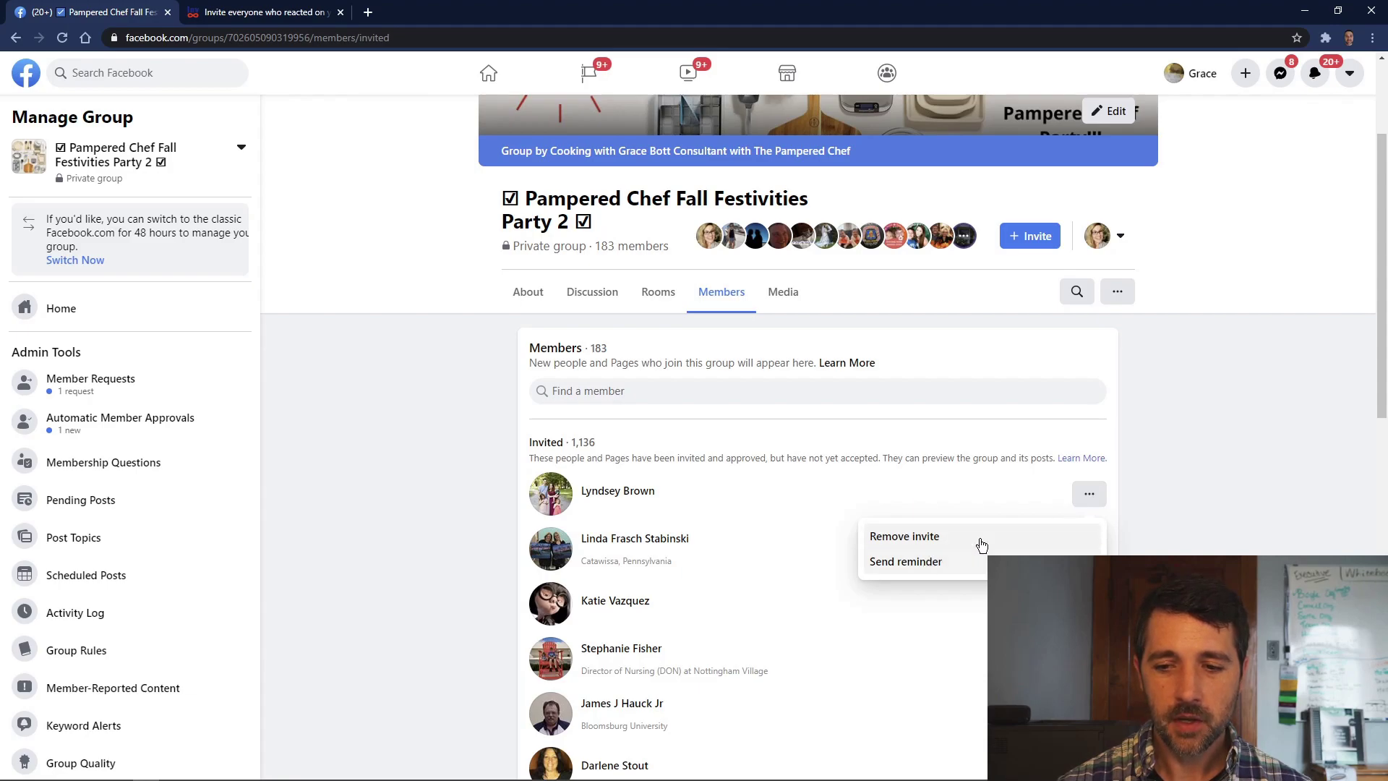
pyautogui.click(1162, 505)
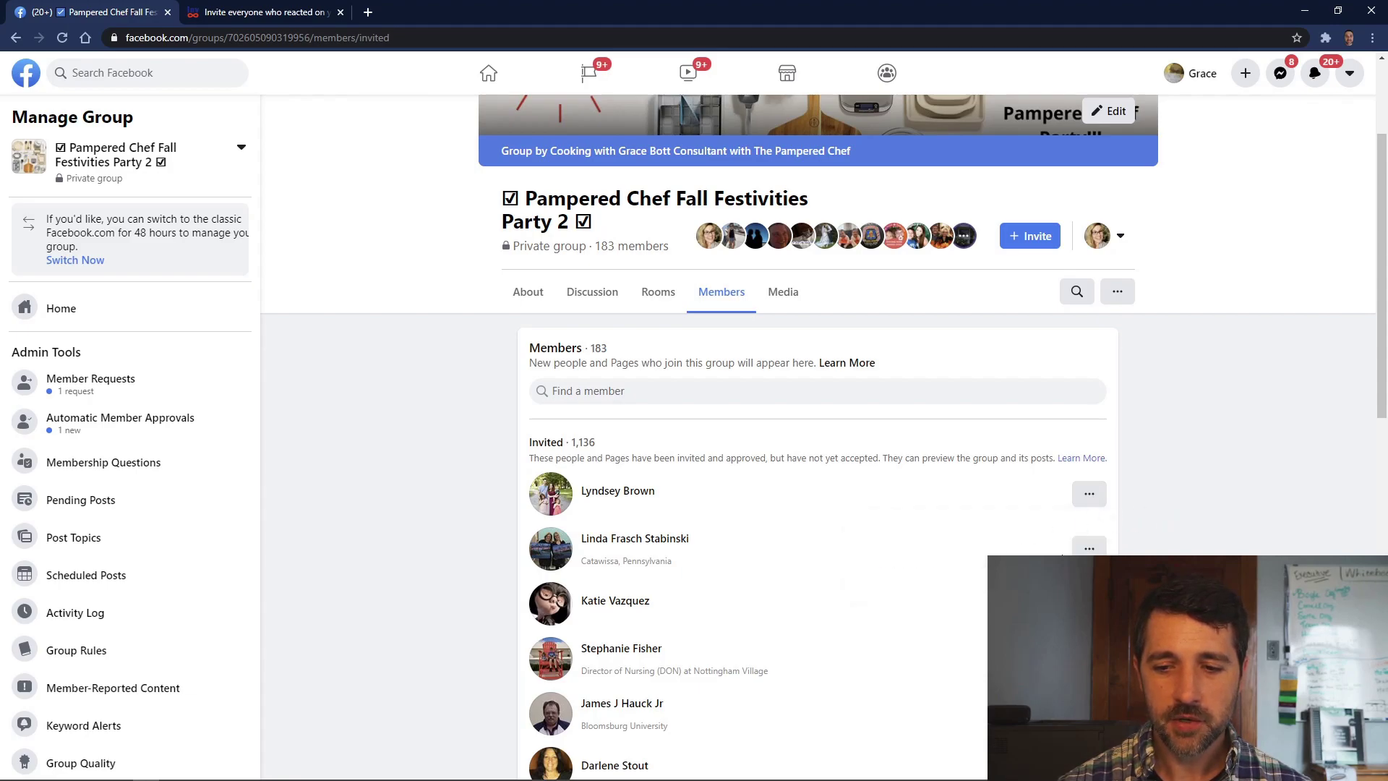
pyautogui.click(1090, 549)
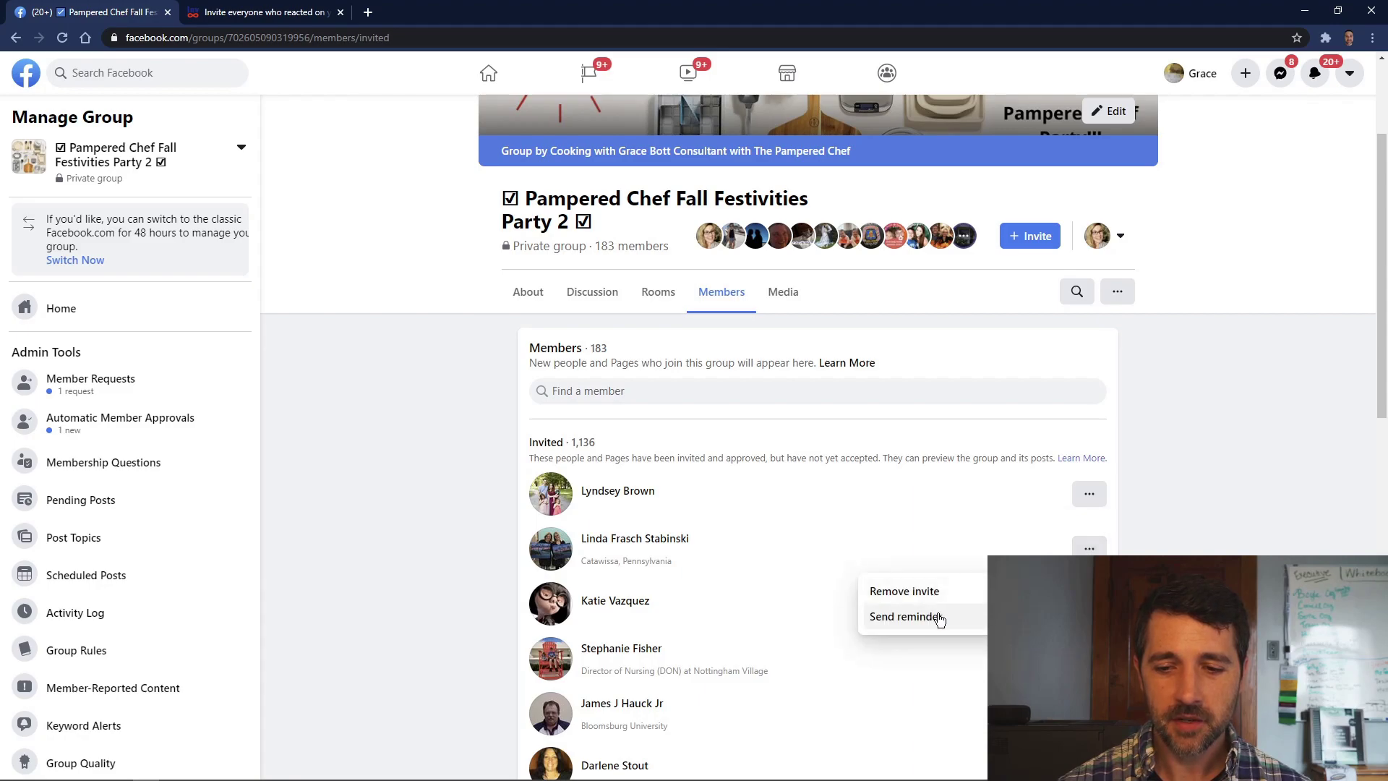
pyautogui.press('Escape')
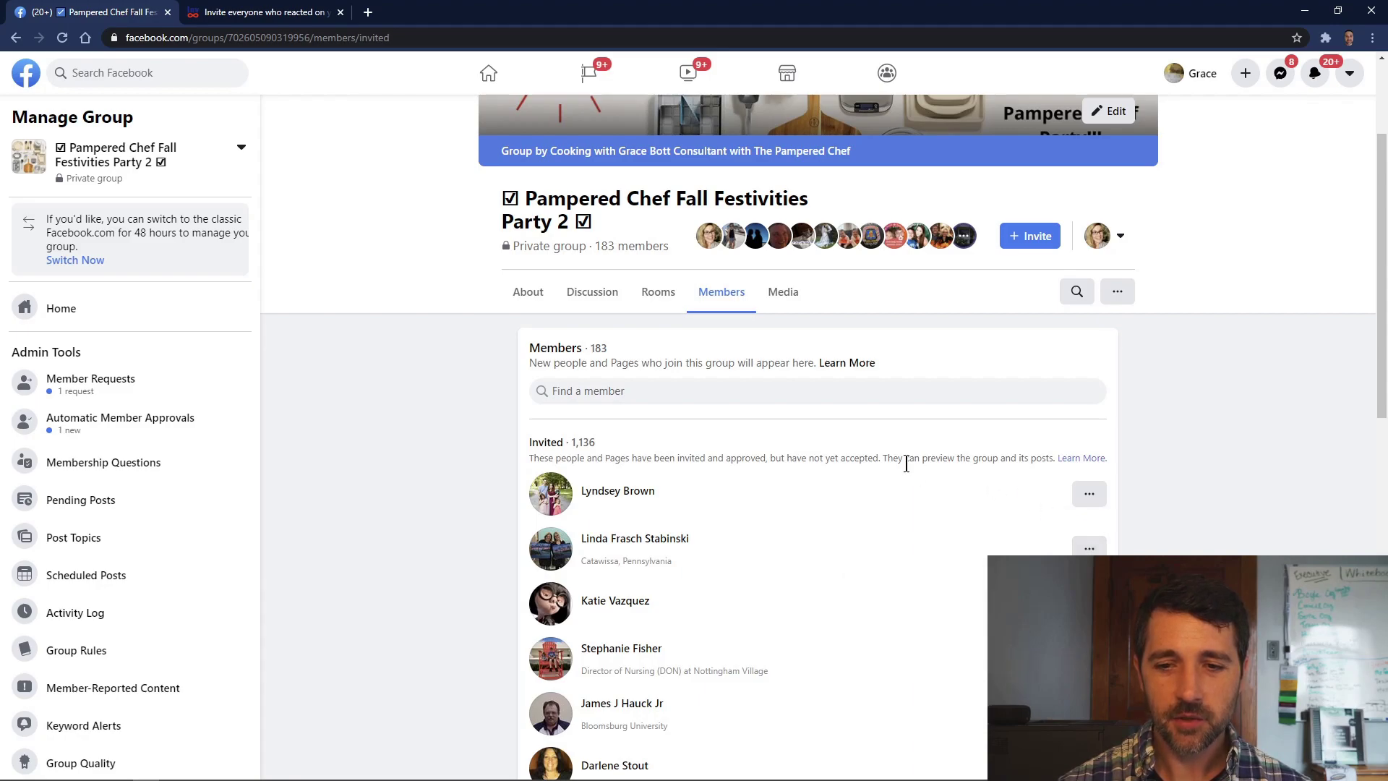
pyautogui.click(1118, 296)
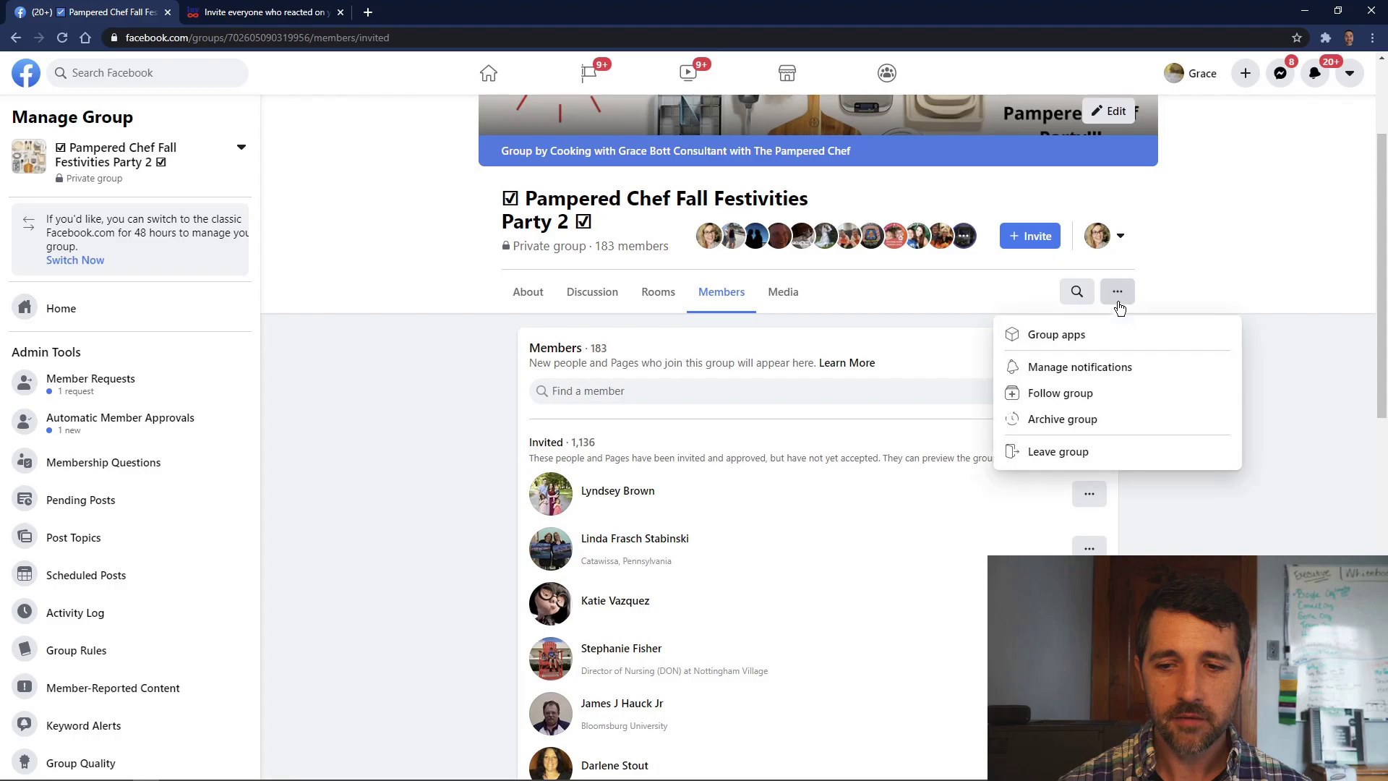
pyautogui.click(1298, 409)
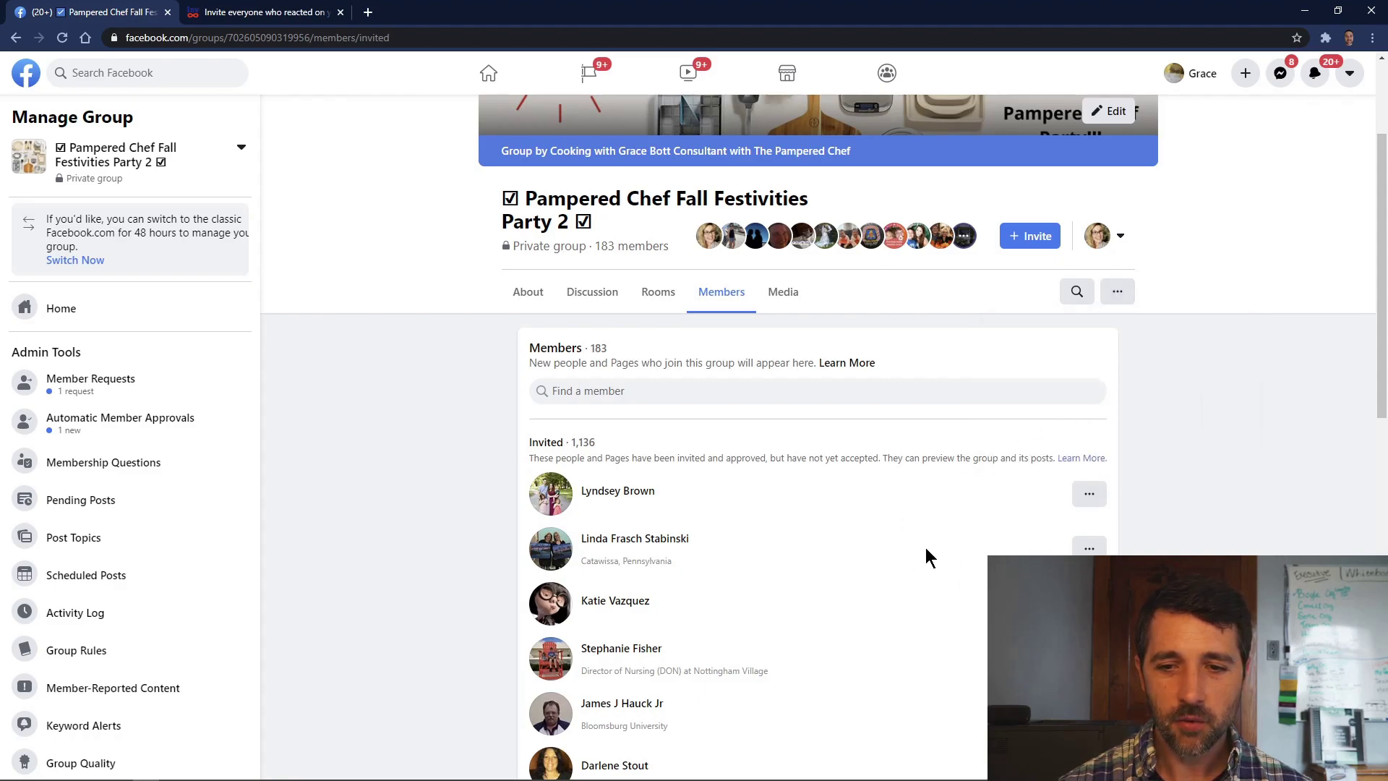
pyautogui.scroll(-2, 914, 484)
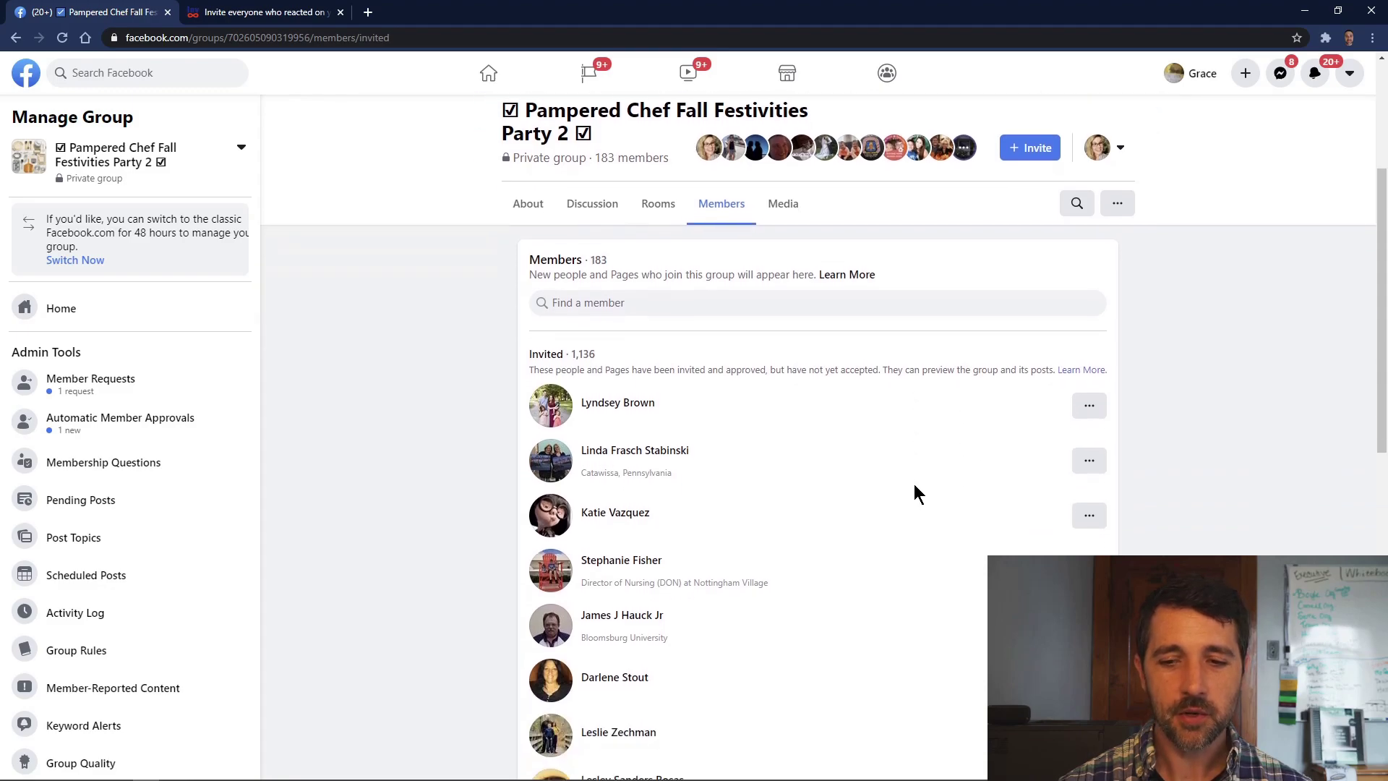
pyautogui.scroll(3, 915, 493)
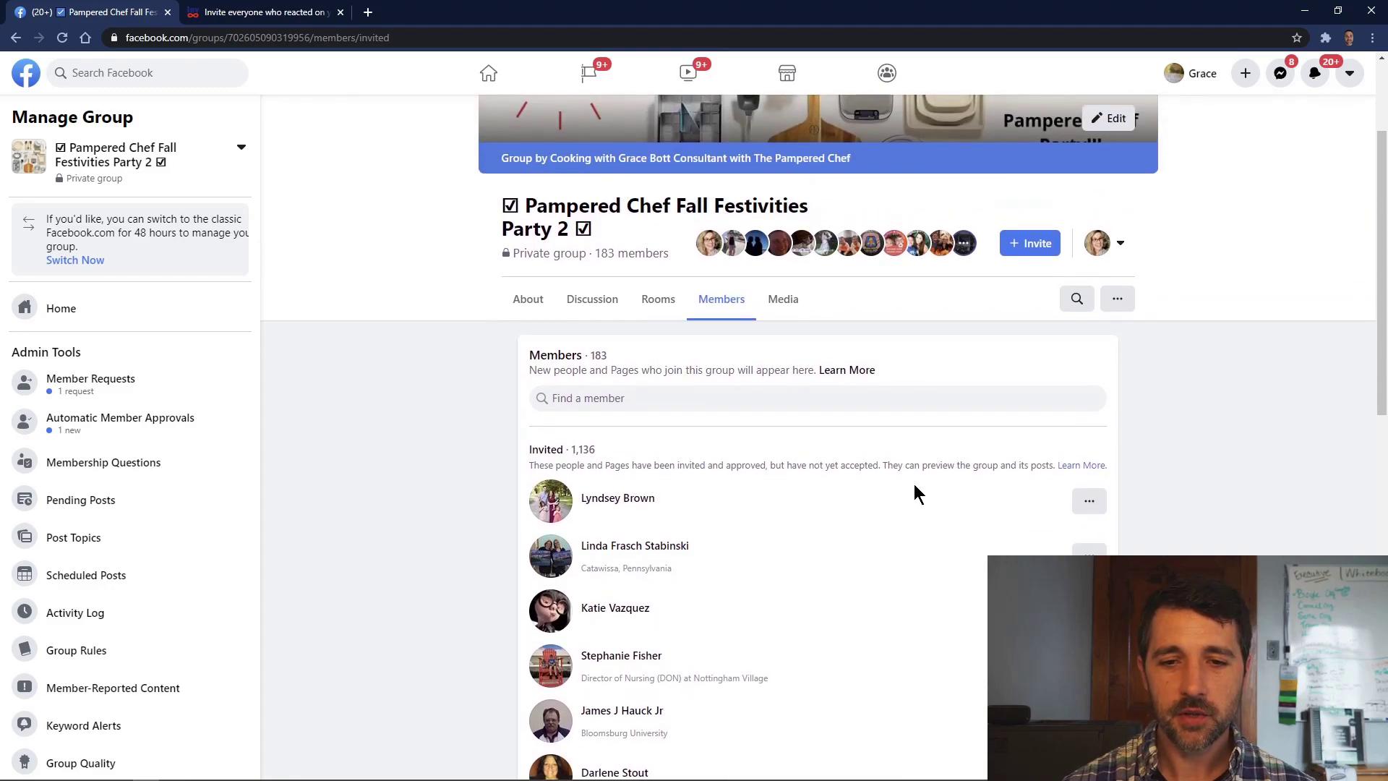
# - Pin the Send reminder to group invites extension to the Chrome toolbar
pyautogui.scroll(1, 915, 493)
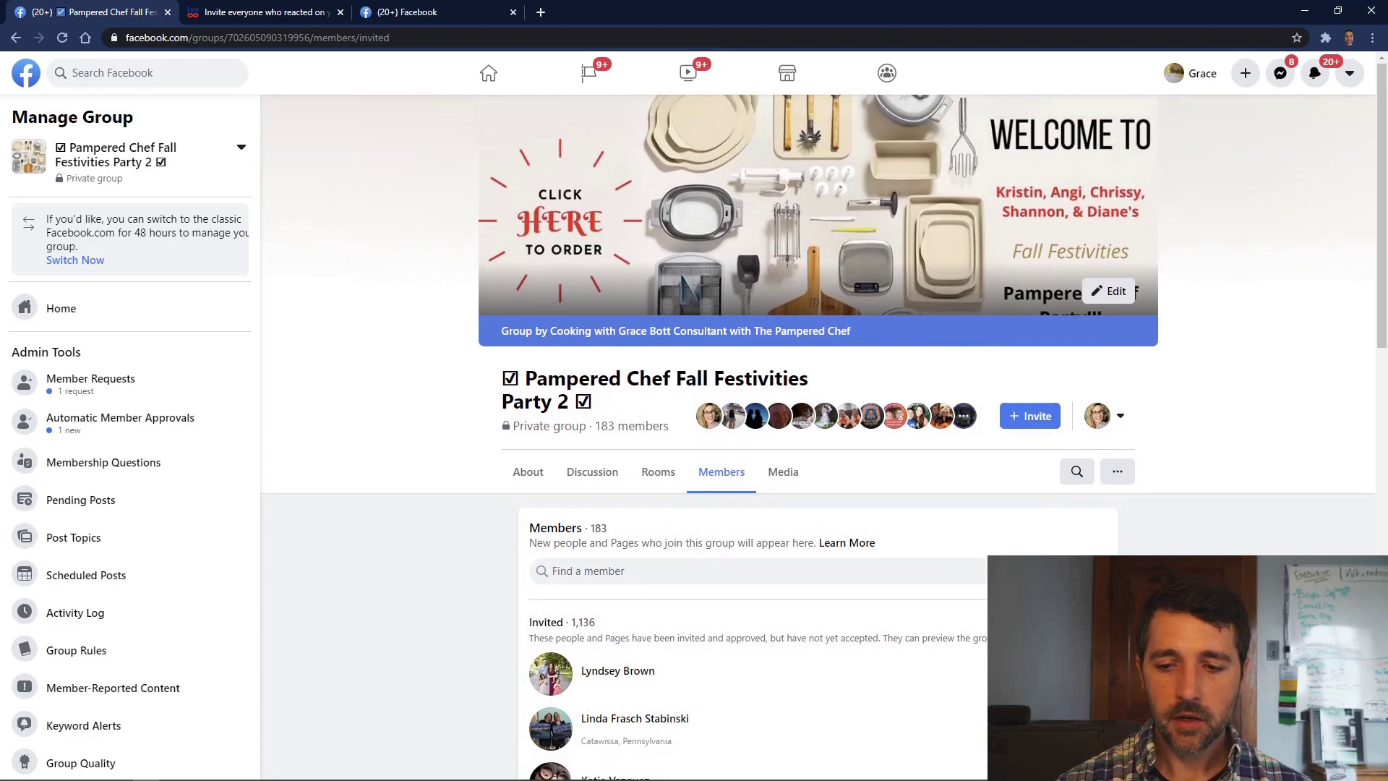
pyautogui.click(1325, 38)
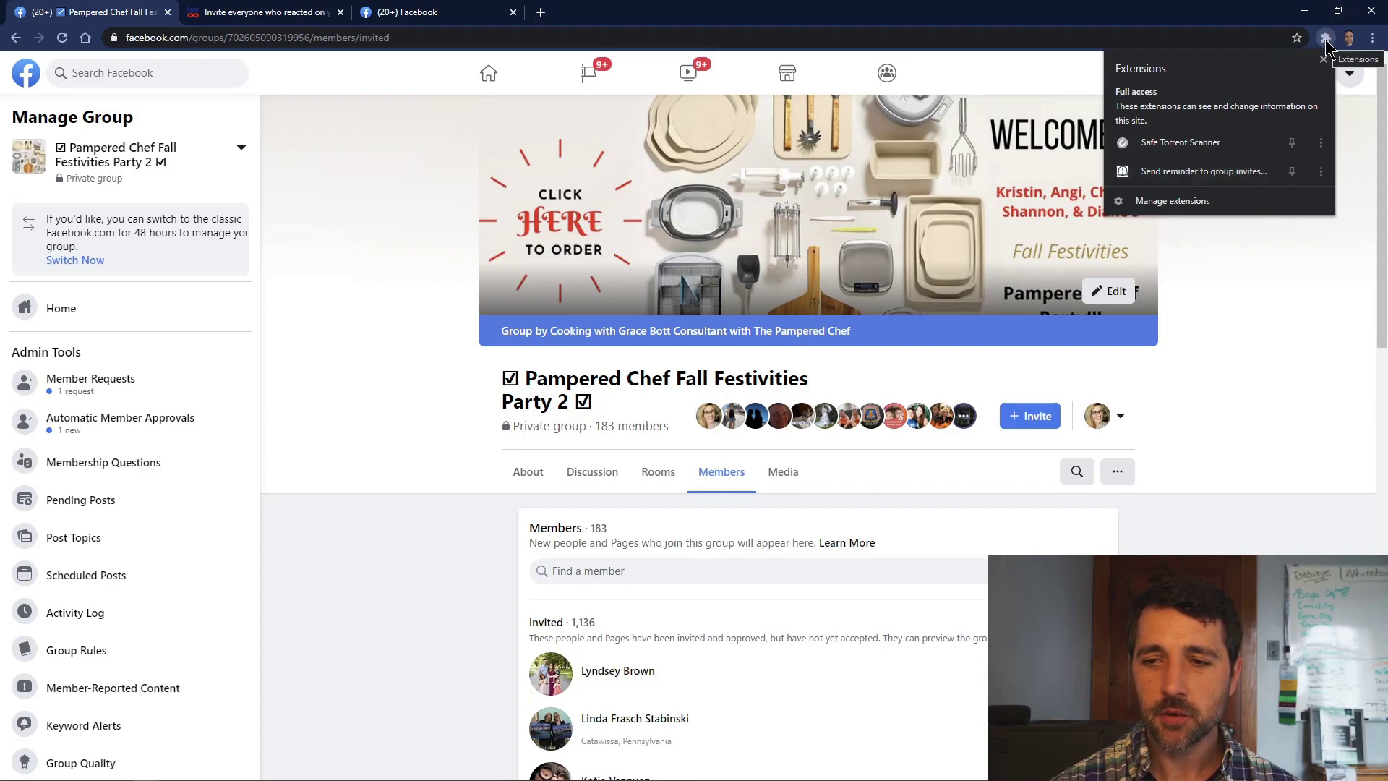
pyautogui.click(1292, 172)
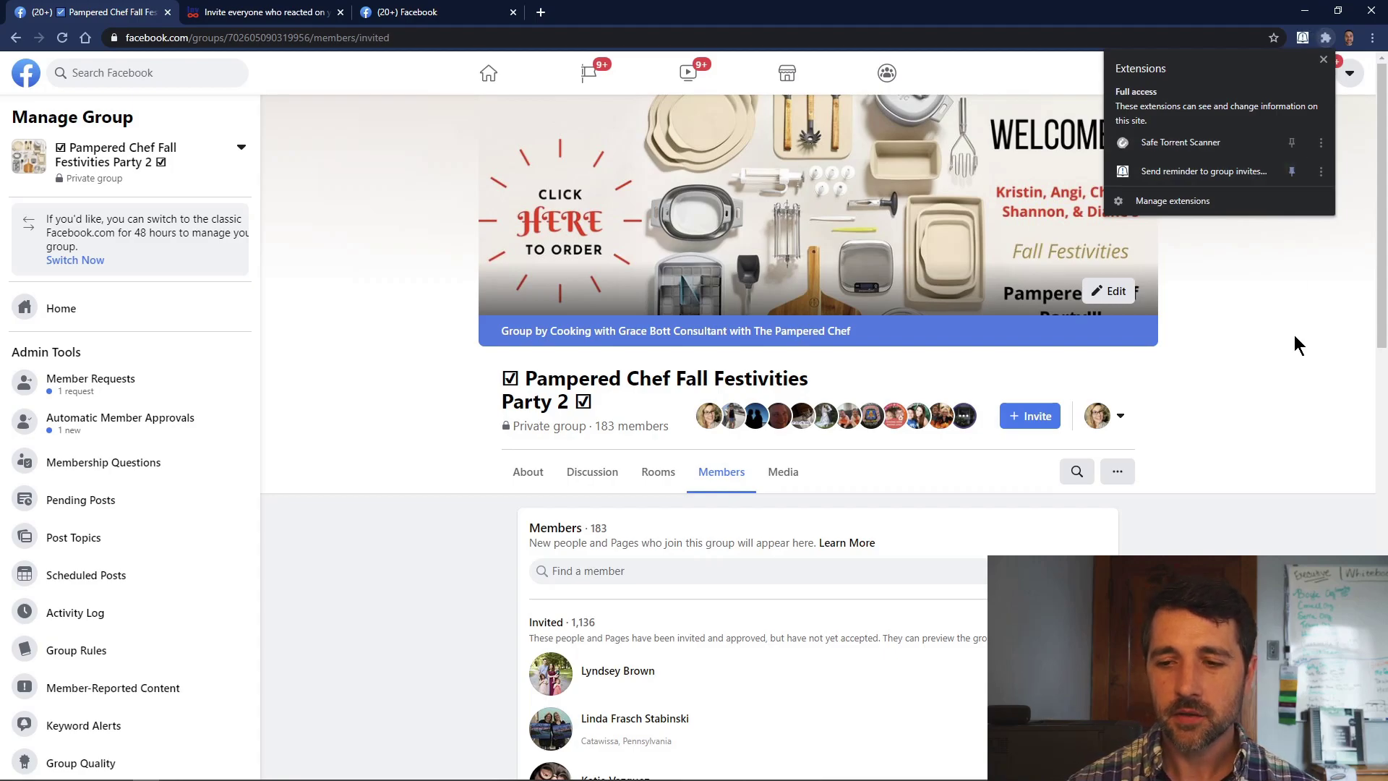
pyautogui.click(1277, 539)
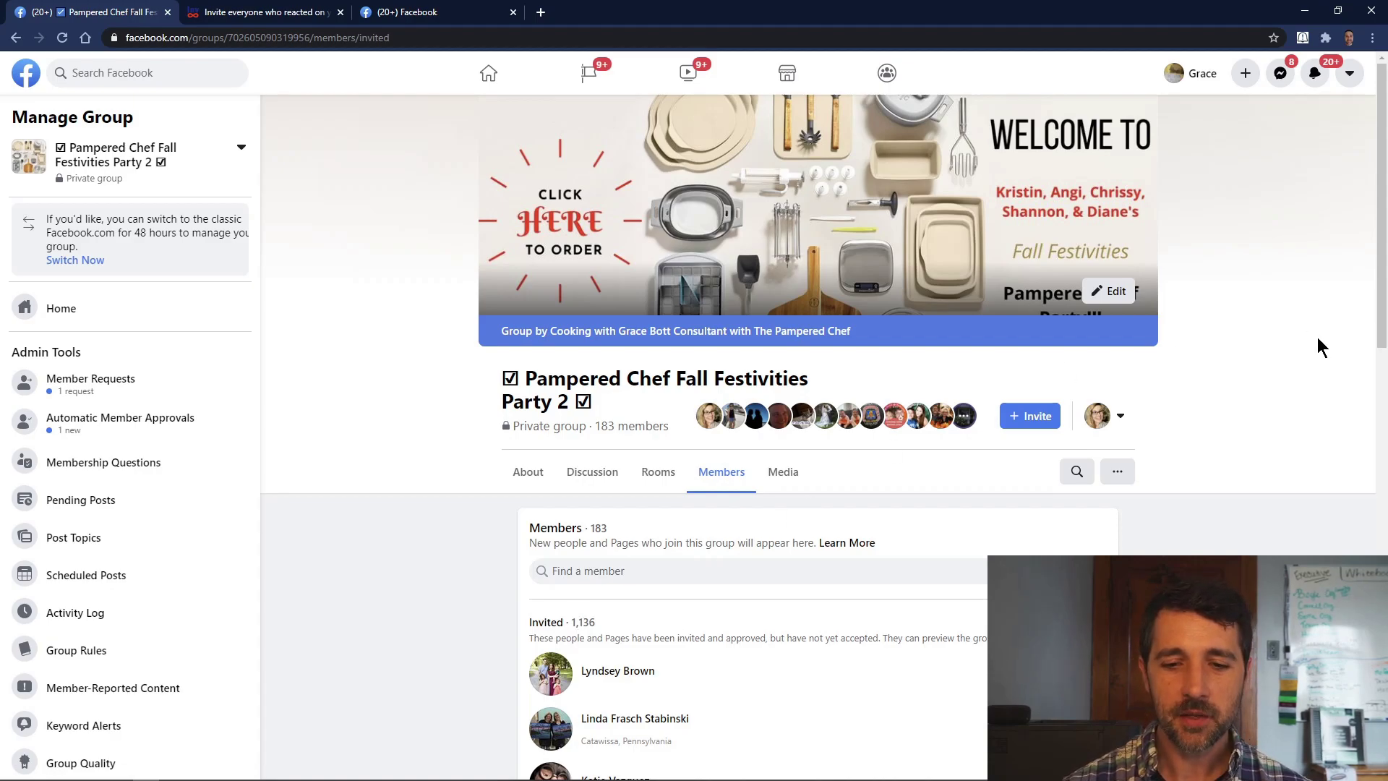
# - Open the Send reminder extension panel, showing 2–7 second pauses and 490 max reminders
pyautogui.click(1303, 38)
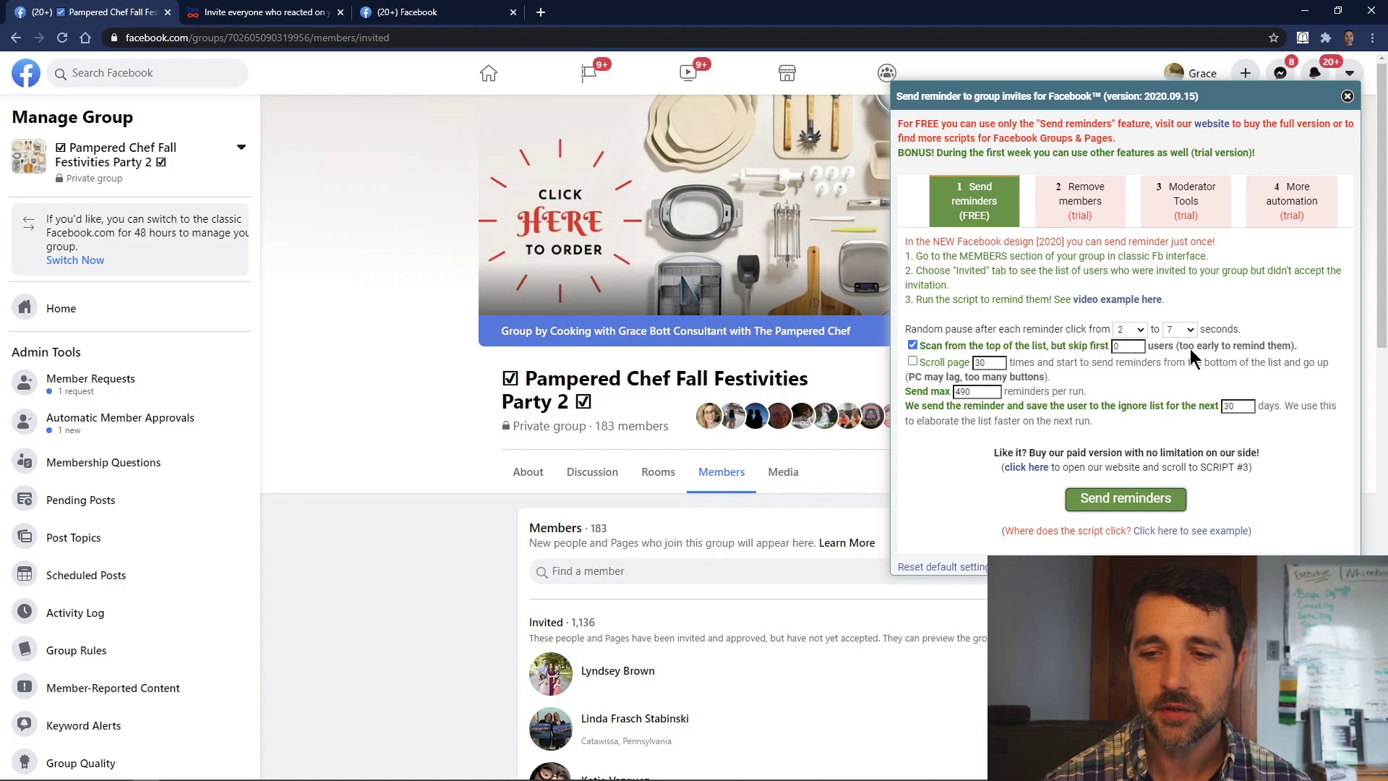
# - Turn off 'Scan from the top of the list' and set Send max to 1200 reminders
pyautogui.click(914, 346)
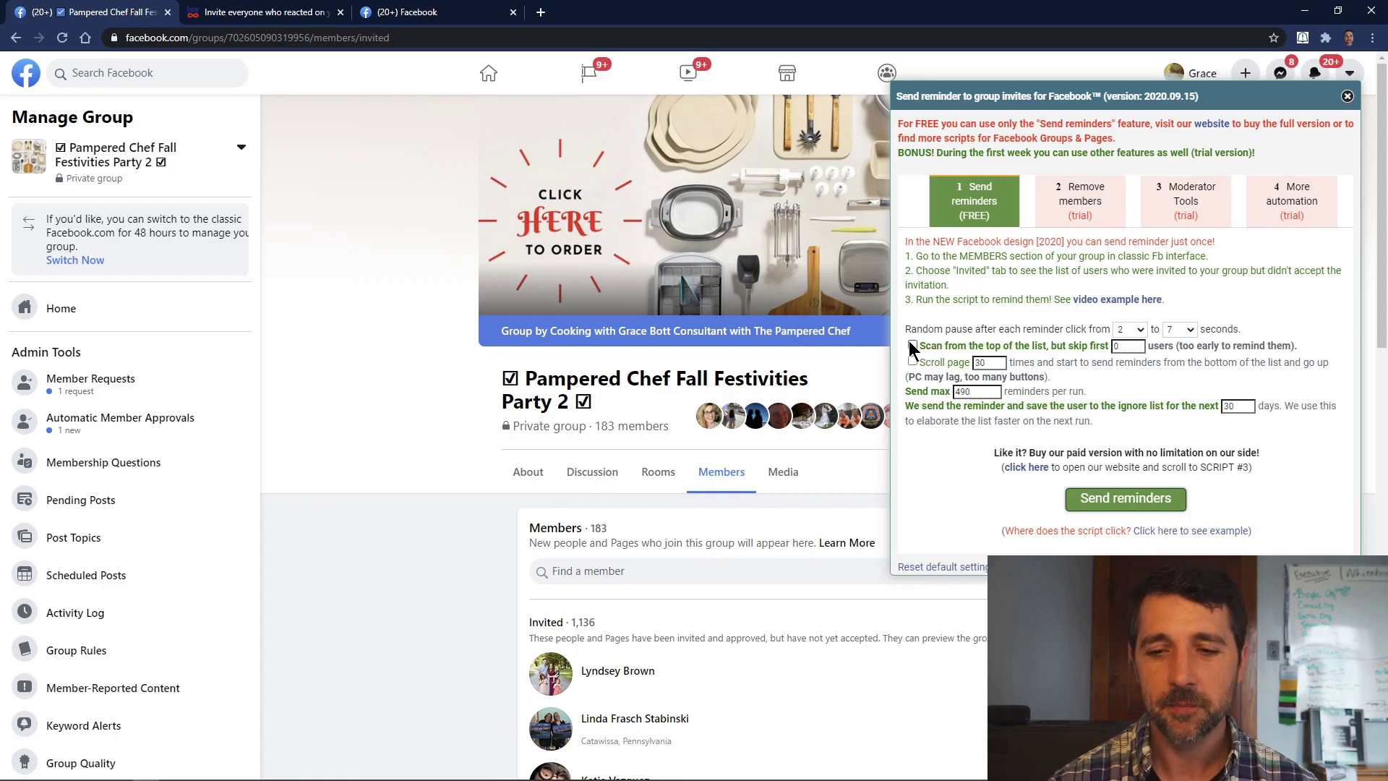
pyautogui.doubleClick(1113, 346)
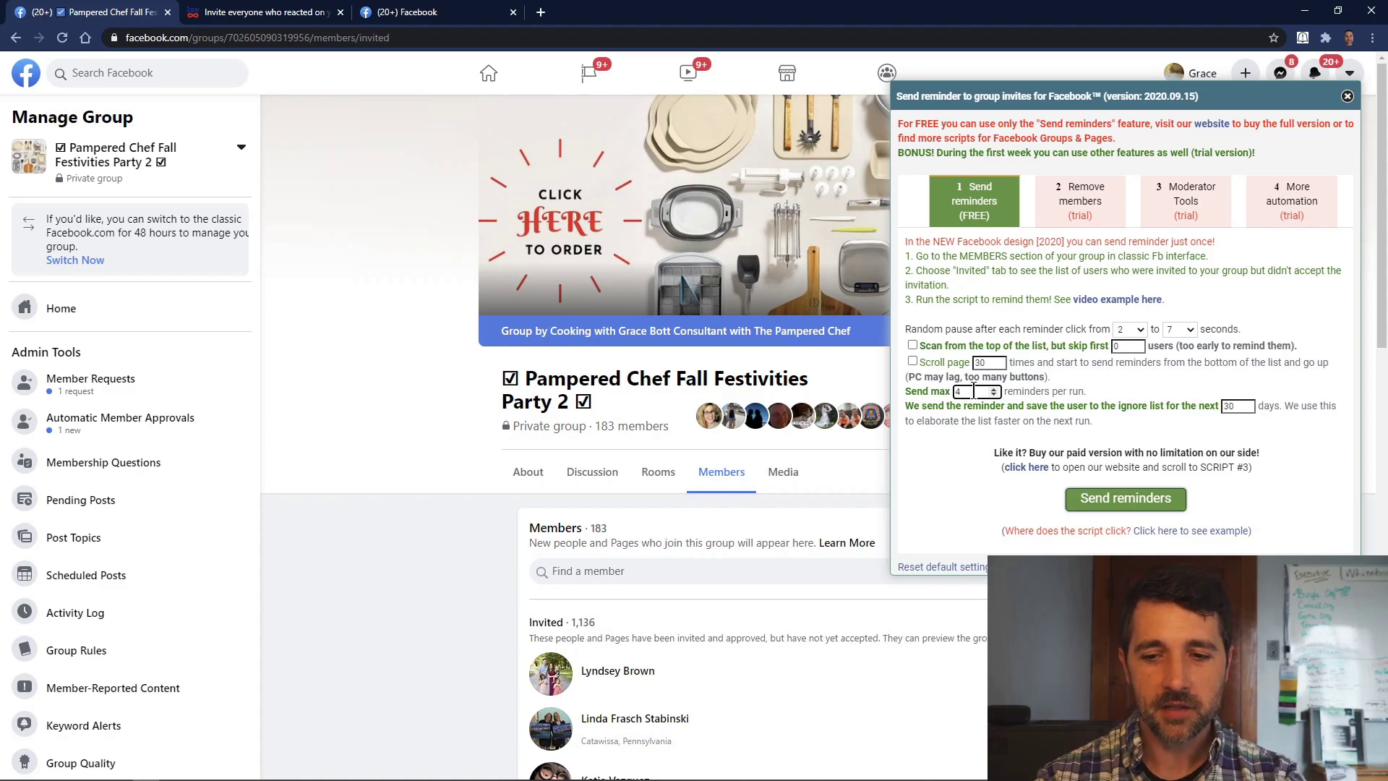
pyautogui.press('Tab')
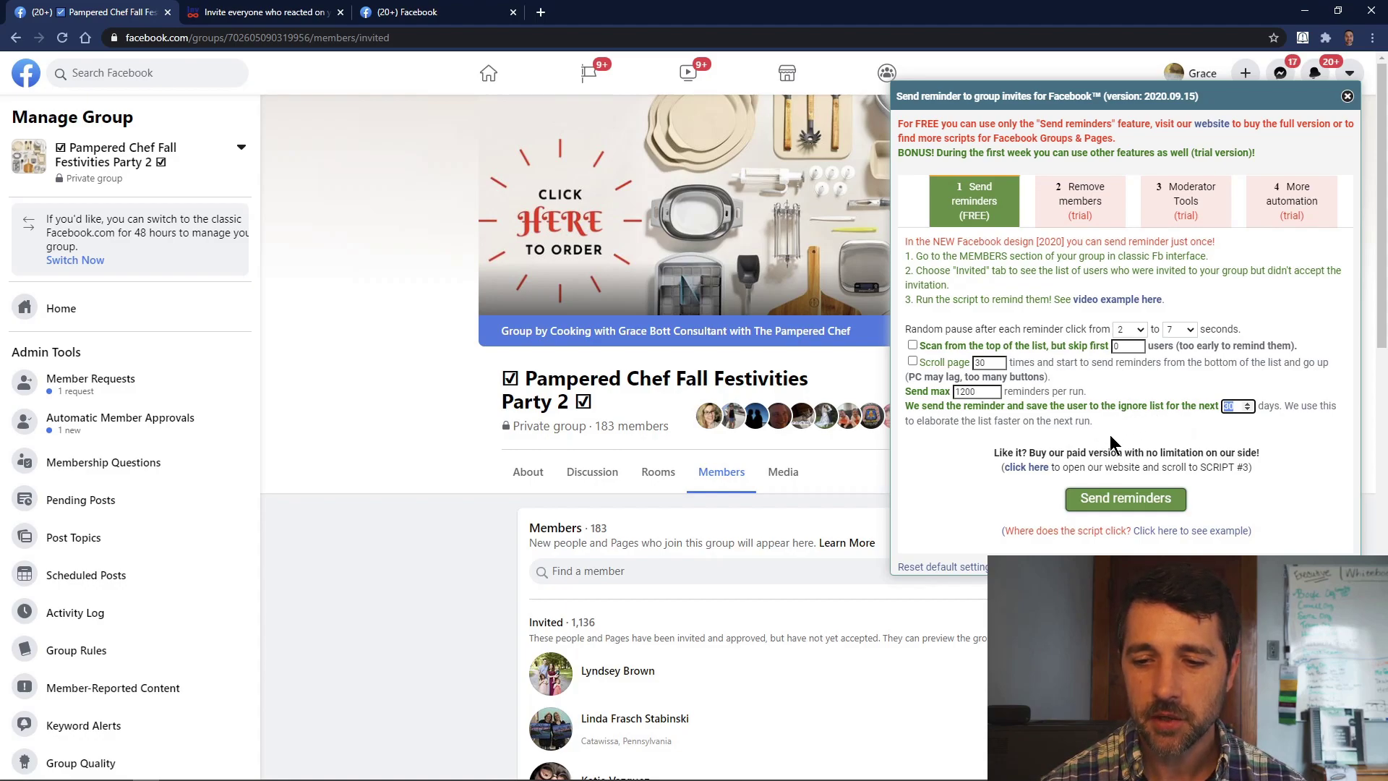
pyautogui.scroll(-1, 1159, 431)
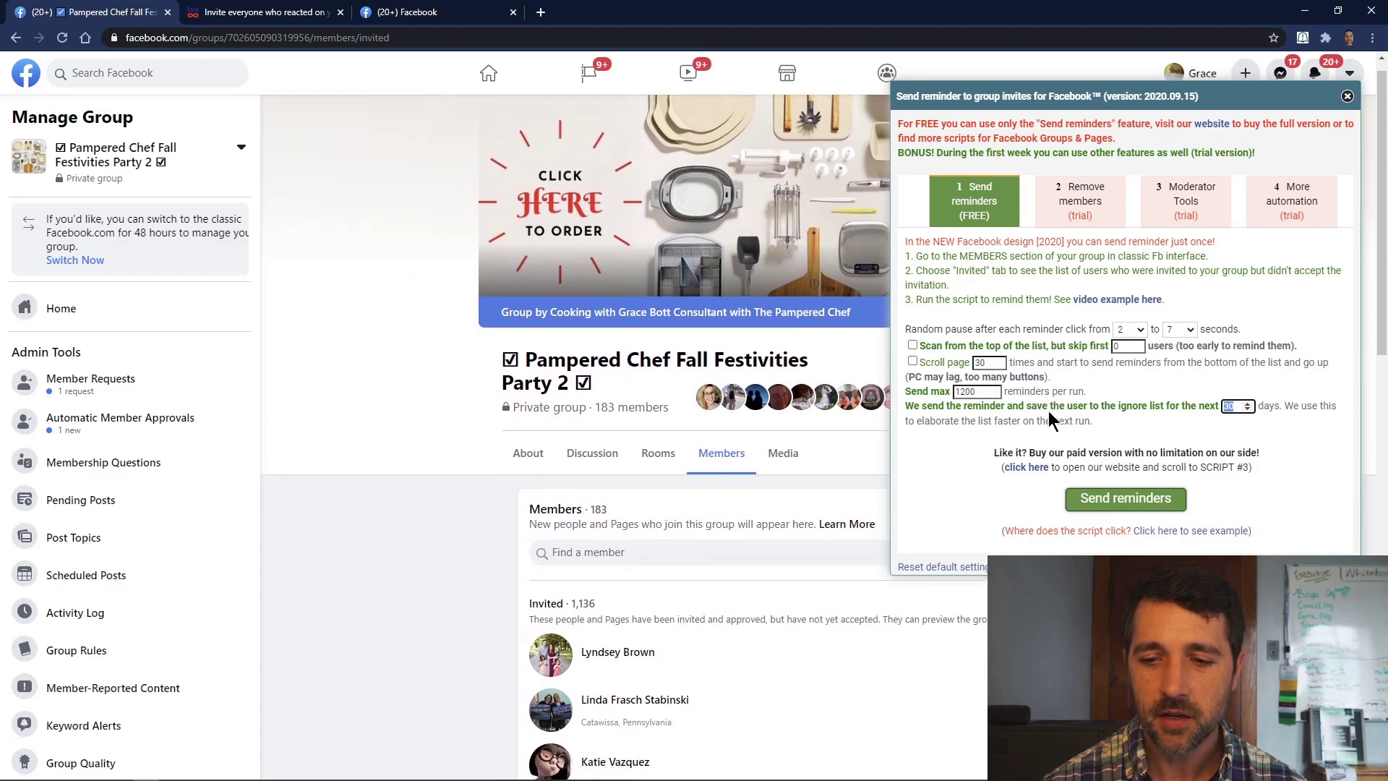
# - Start sending reminders to the group's pending invitees from the extension panel
pyautogui.click(1092, 504)
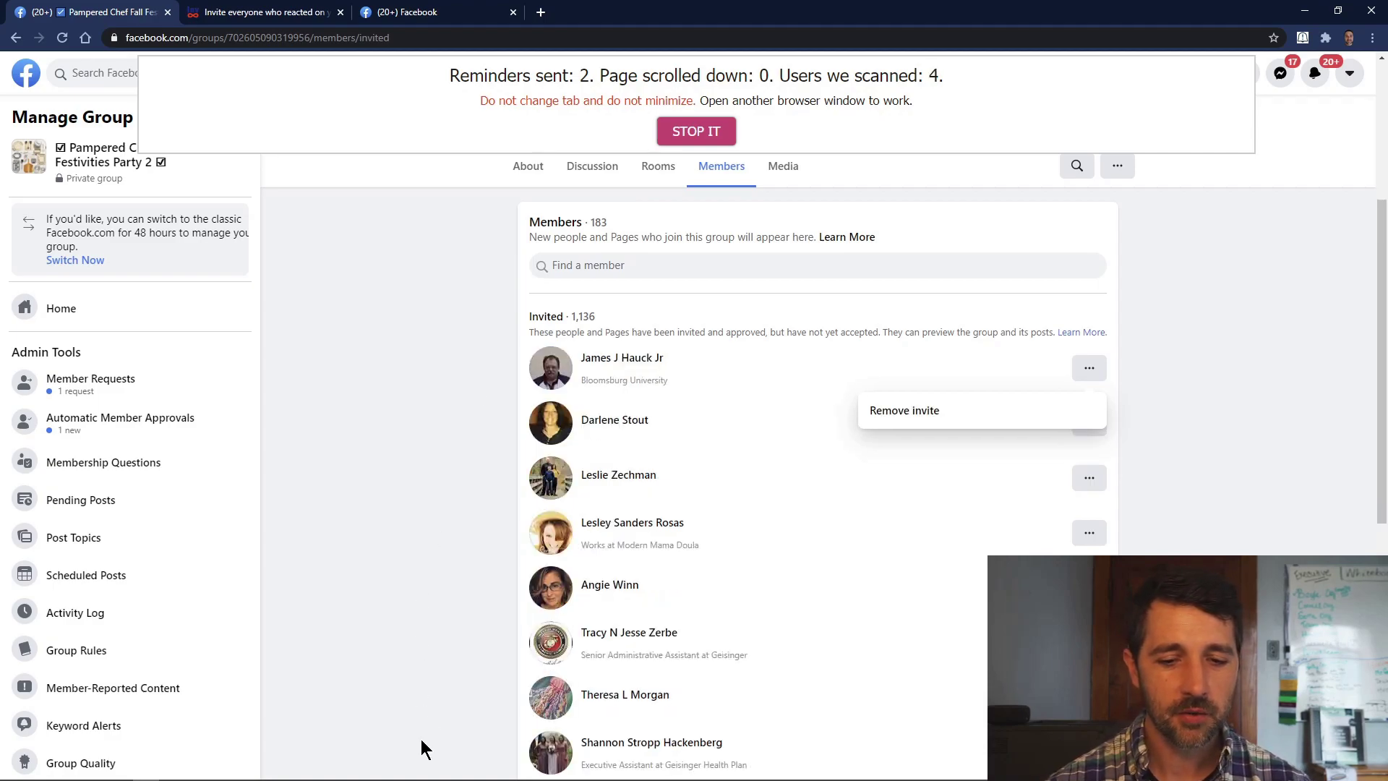
# - Open a new Chrome window from the taskbar, shrink it and move it over Facebook
pyautogui.press('super')
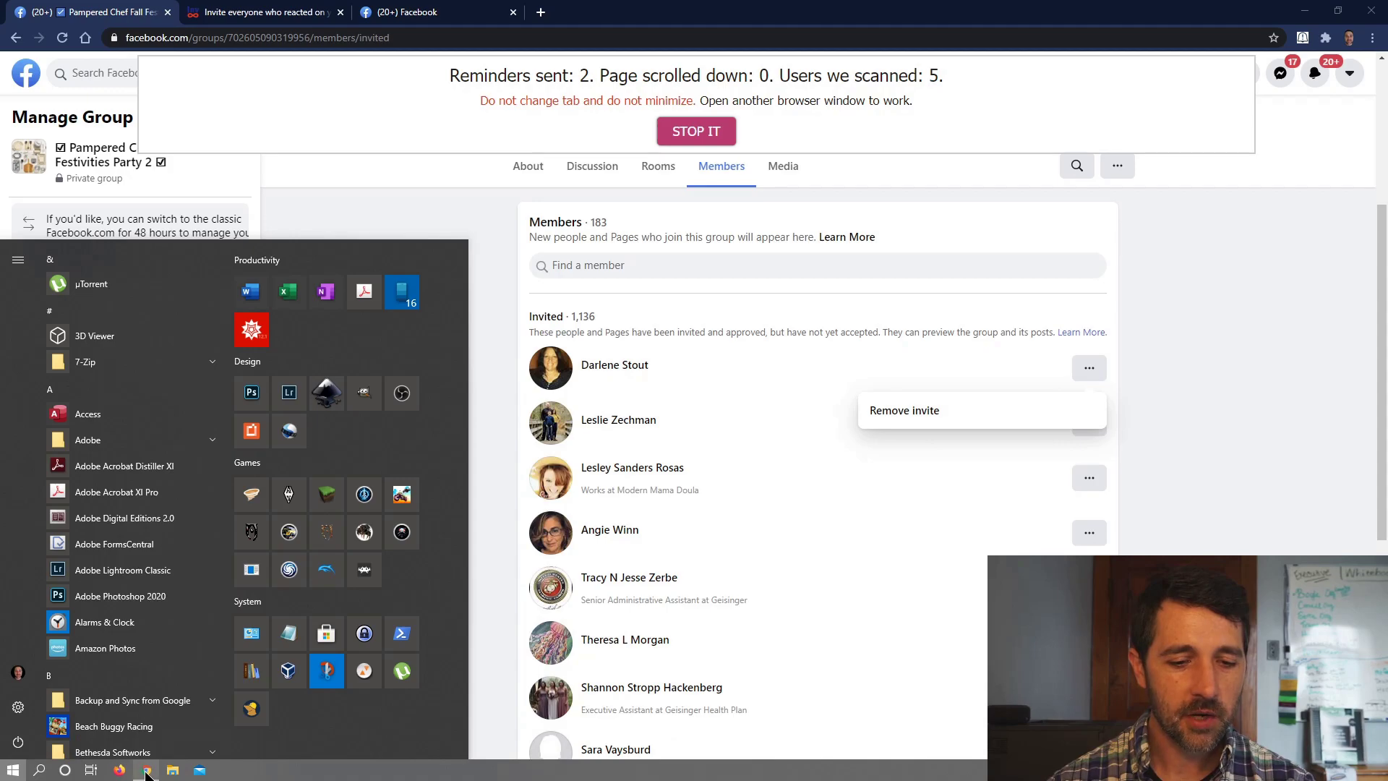
pyautogui.moveTo(145, 772)
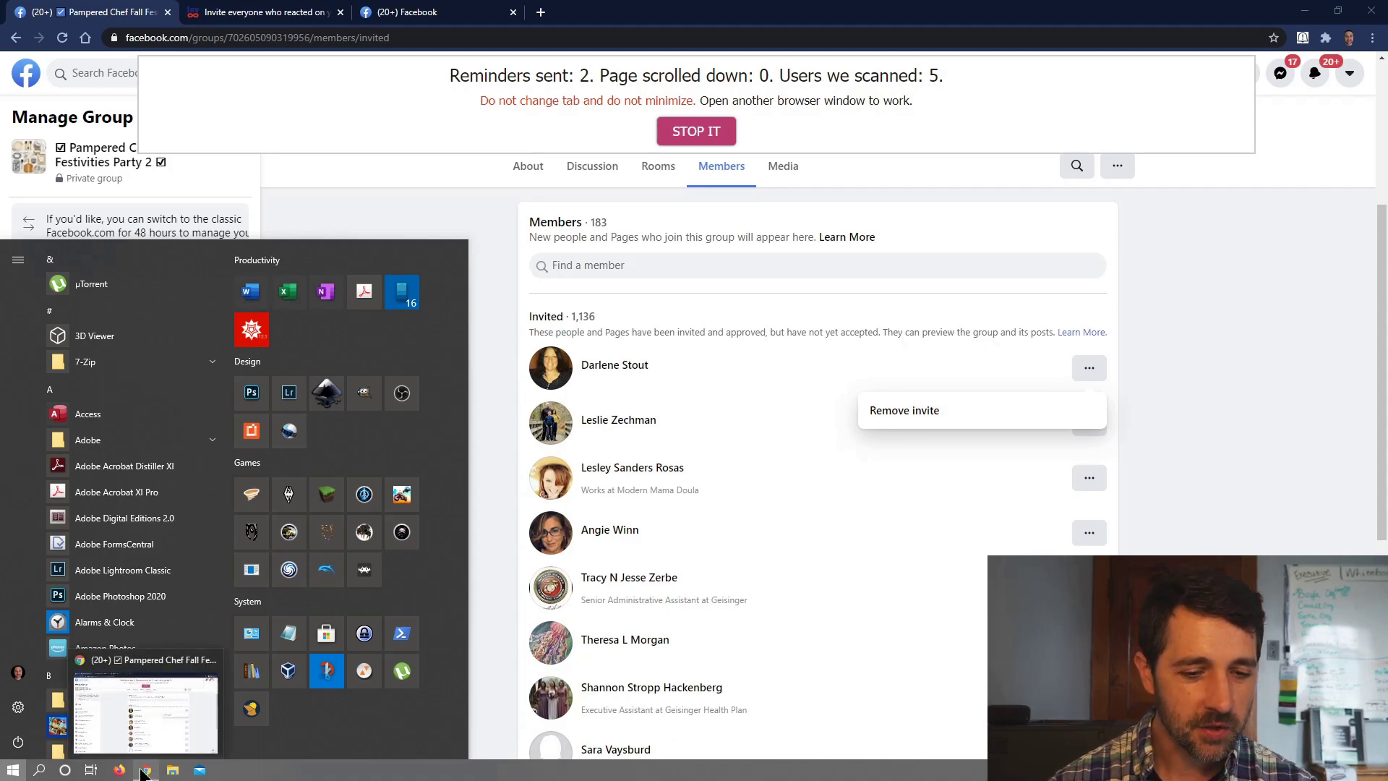
pyautogui.click(145, 773)
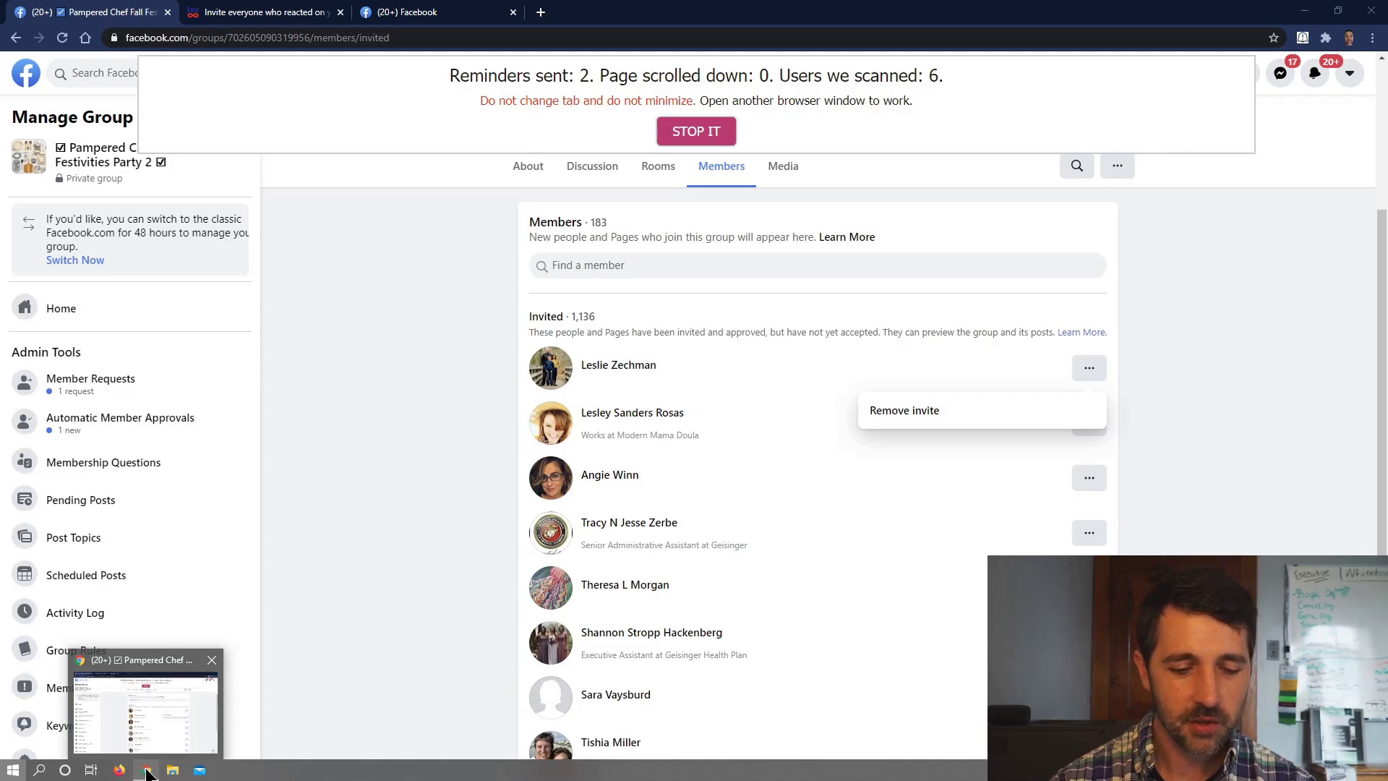
pyautogui.rightClick(149, 773)
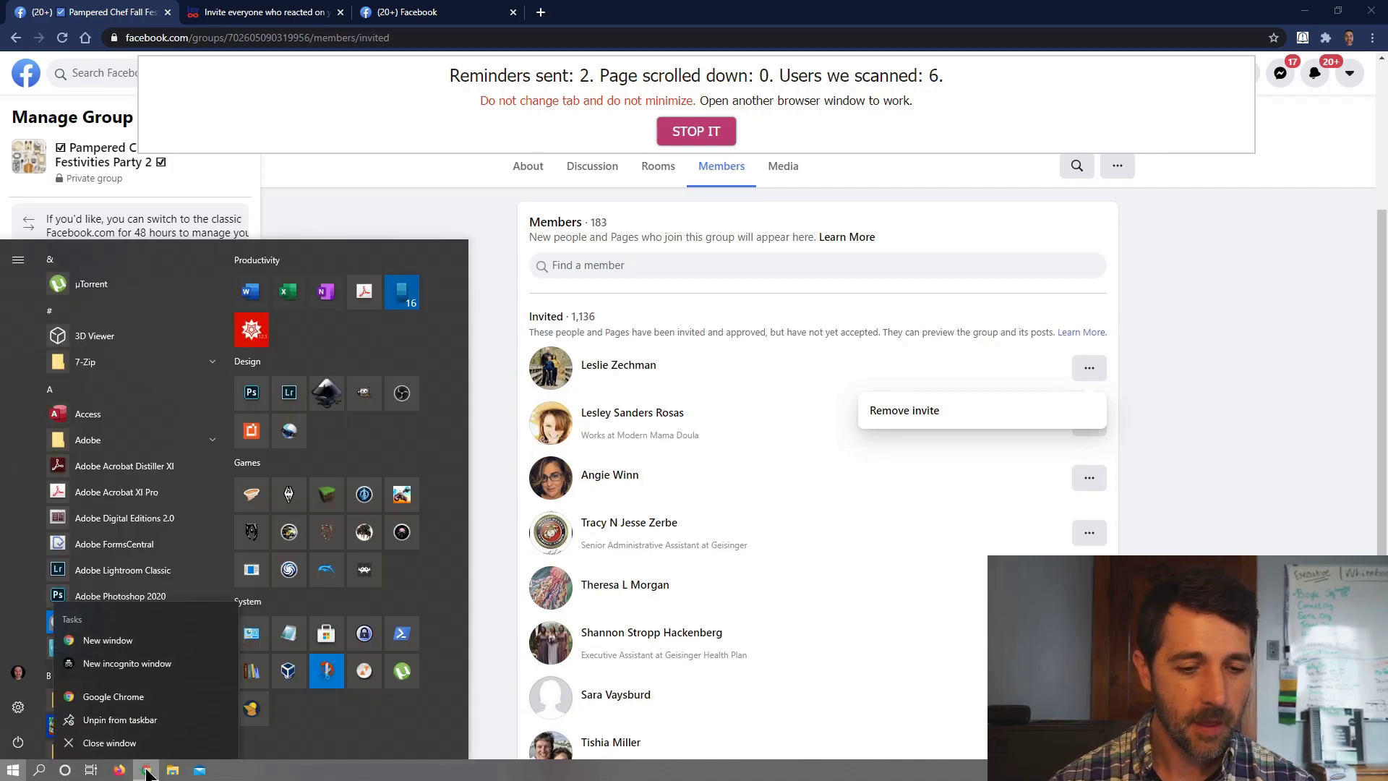
pyautogui.click(107, 640)
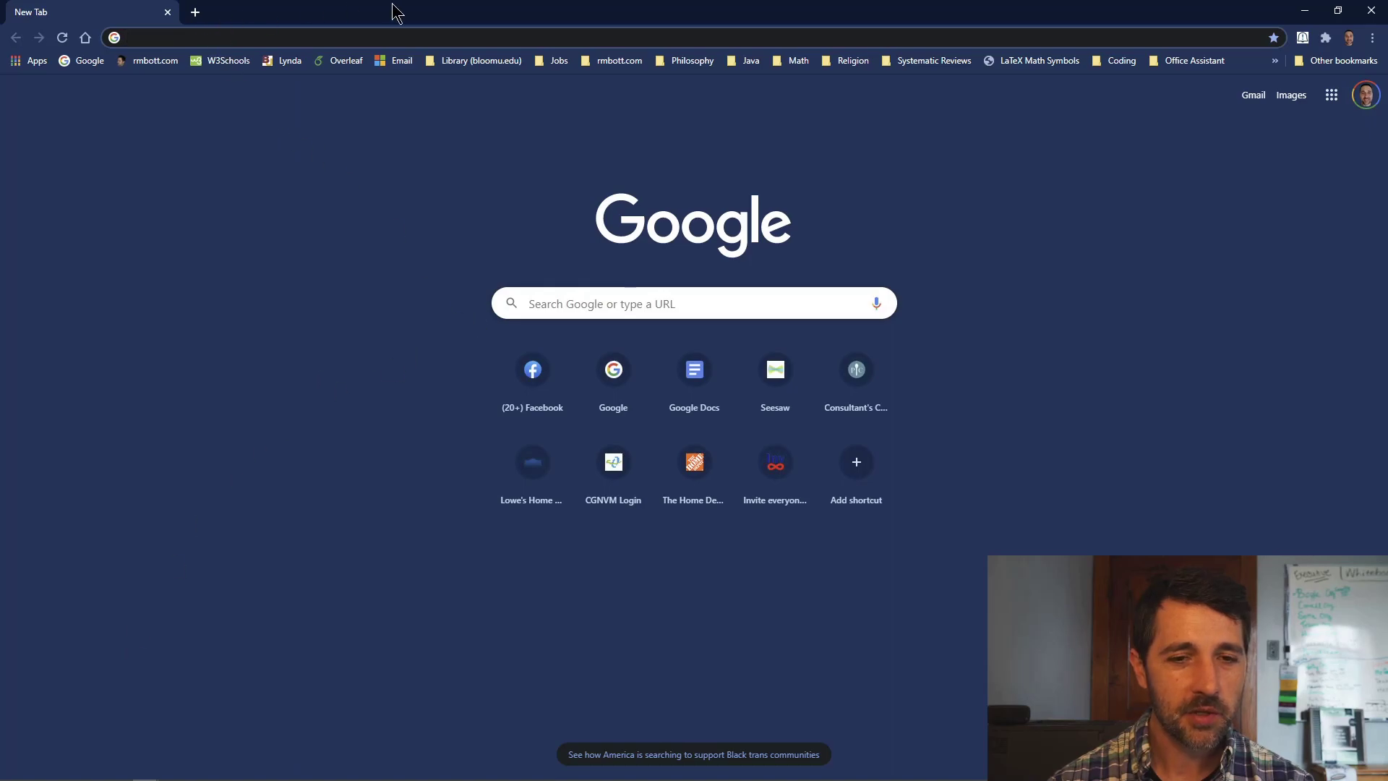
pyautogui.click(454, 38)
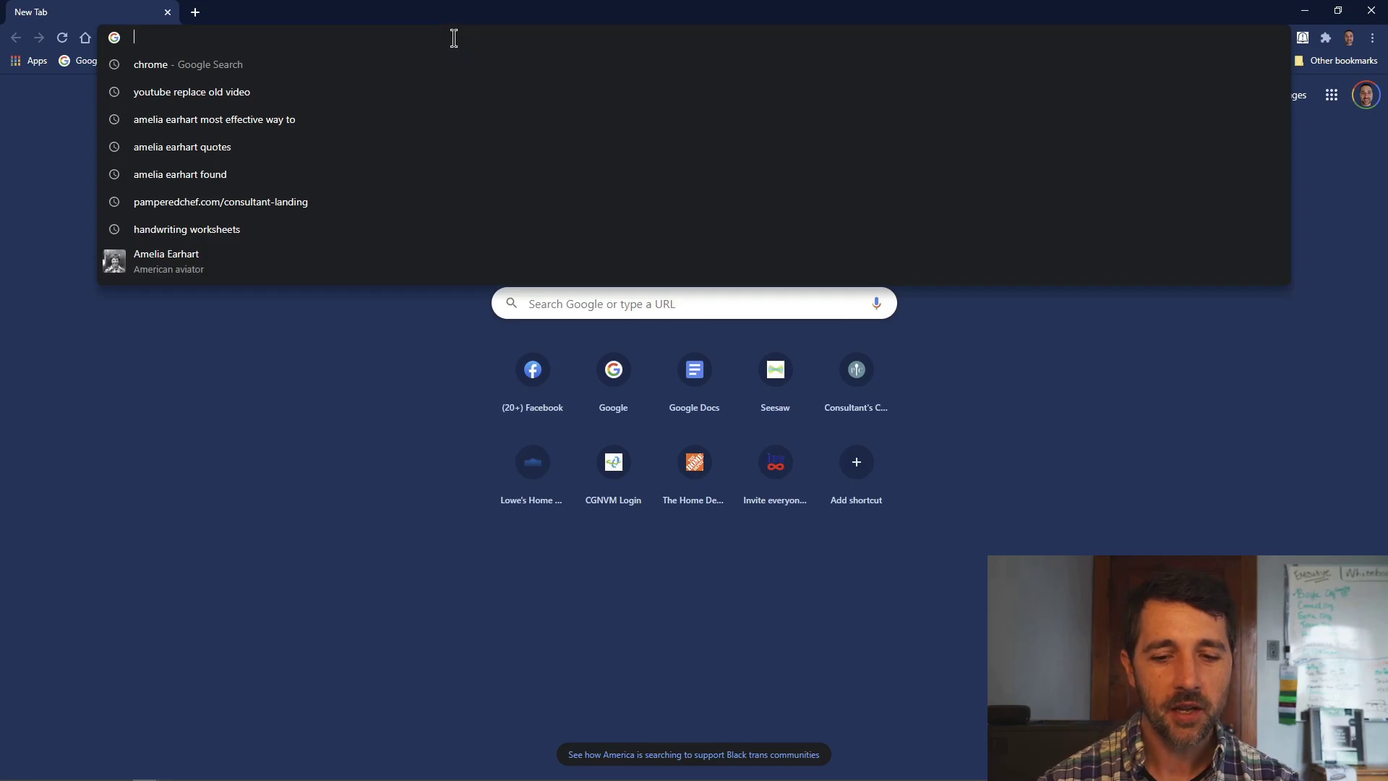
pyautogui.doubleClick(499, 16)
pyautogui.moveTo(499, 37); pyautogui.dragTo(630, 231)
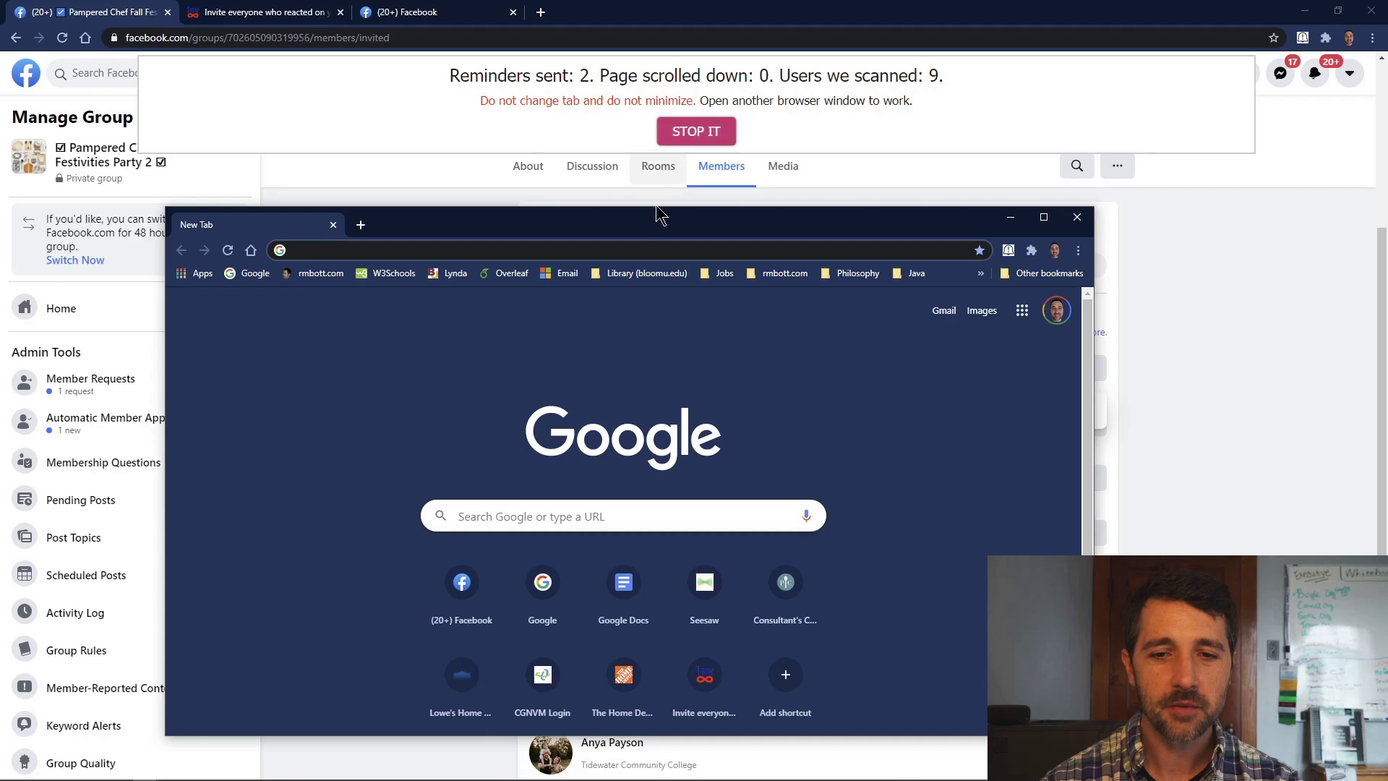
# - Return to Facebook and close the Done report showing 2 sent, 10 scanned
pyautogui.click(679, 129)
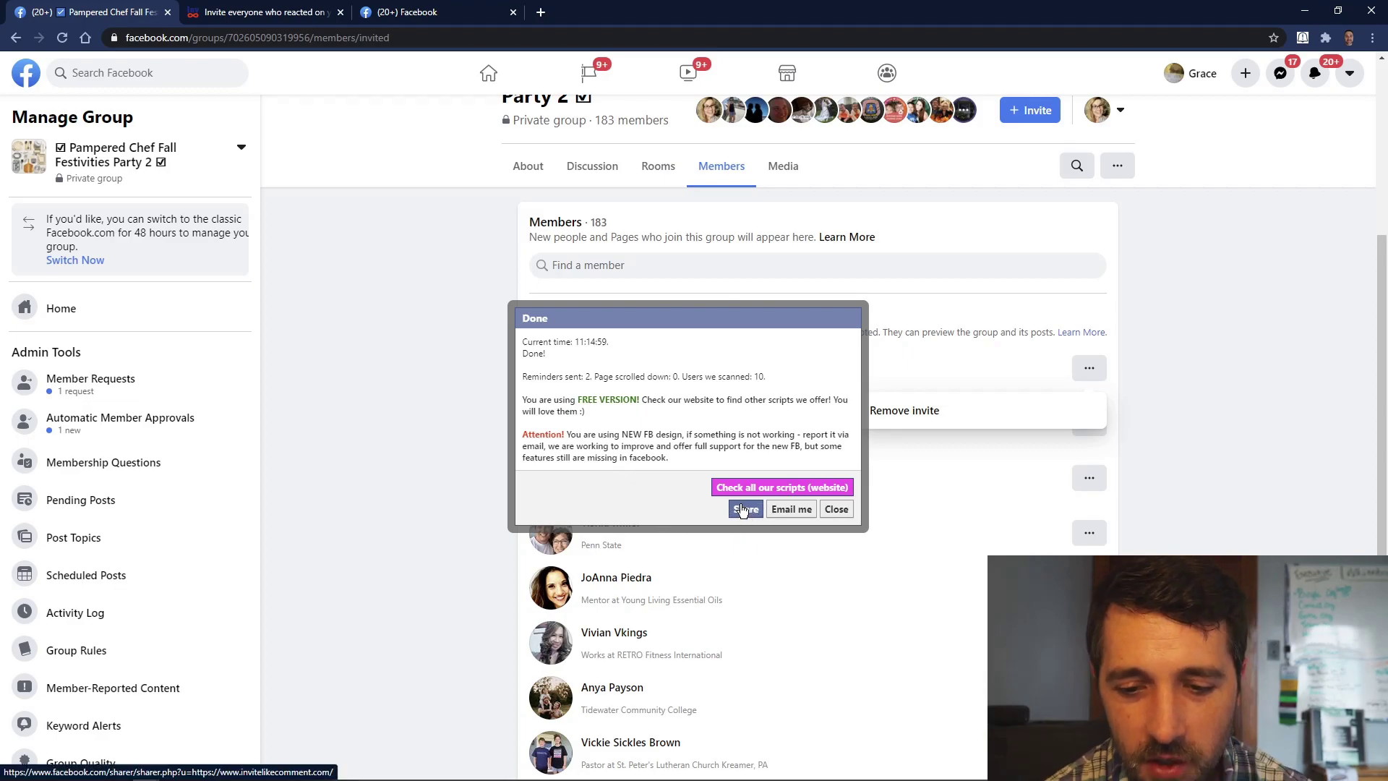
pyautogui.click(832, 510)
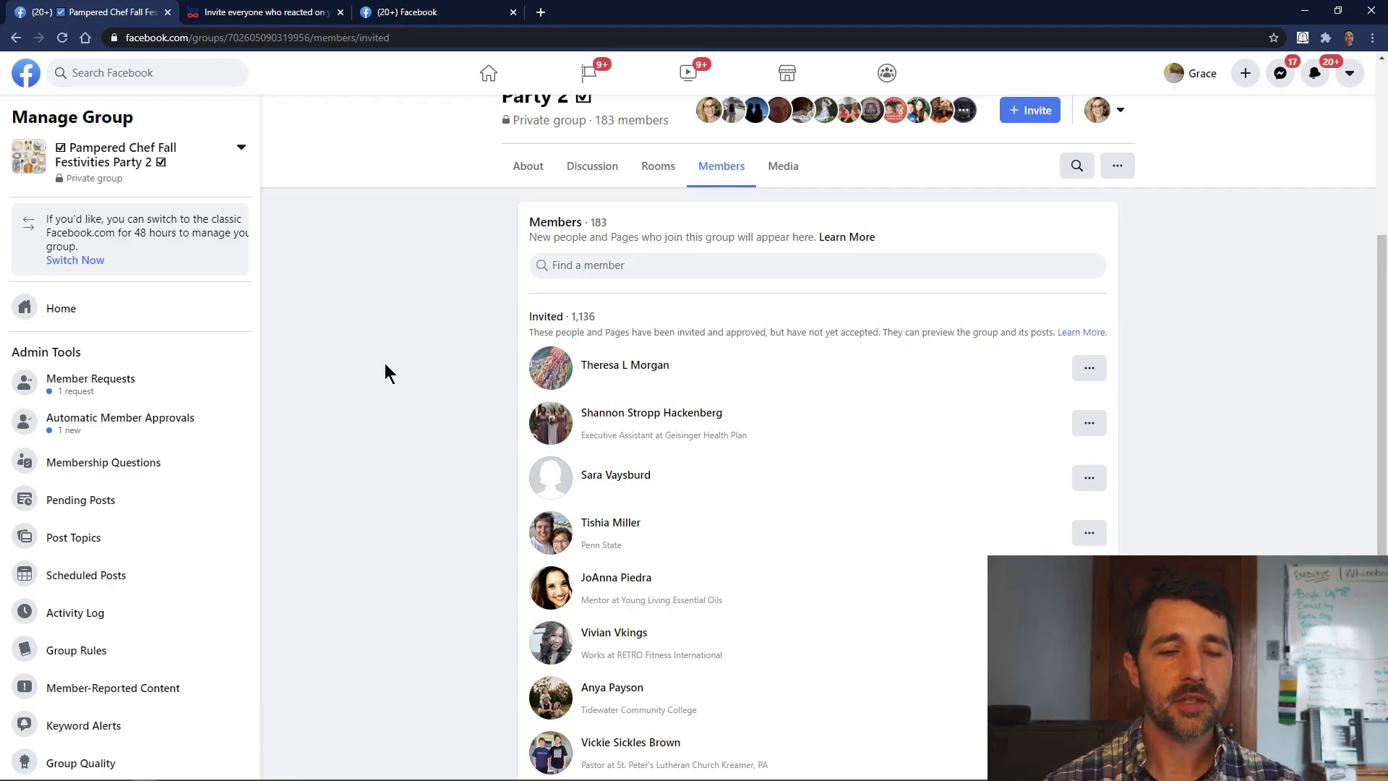
# - Browse the developer's scripts page on invitelikecomment.com, then return to the resource links slide
pyautogui.click(268, 12)
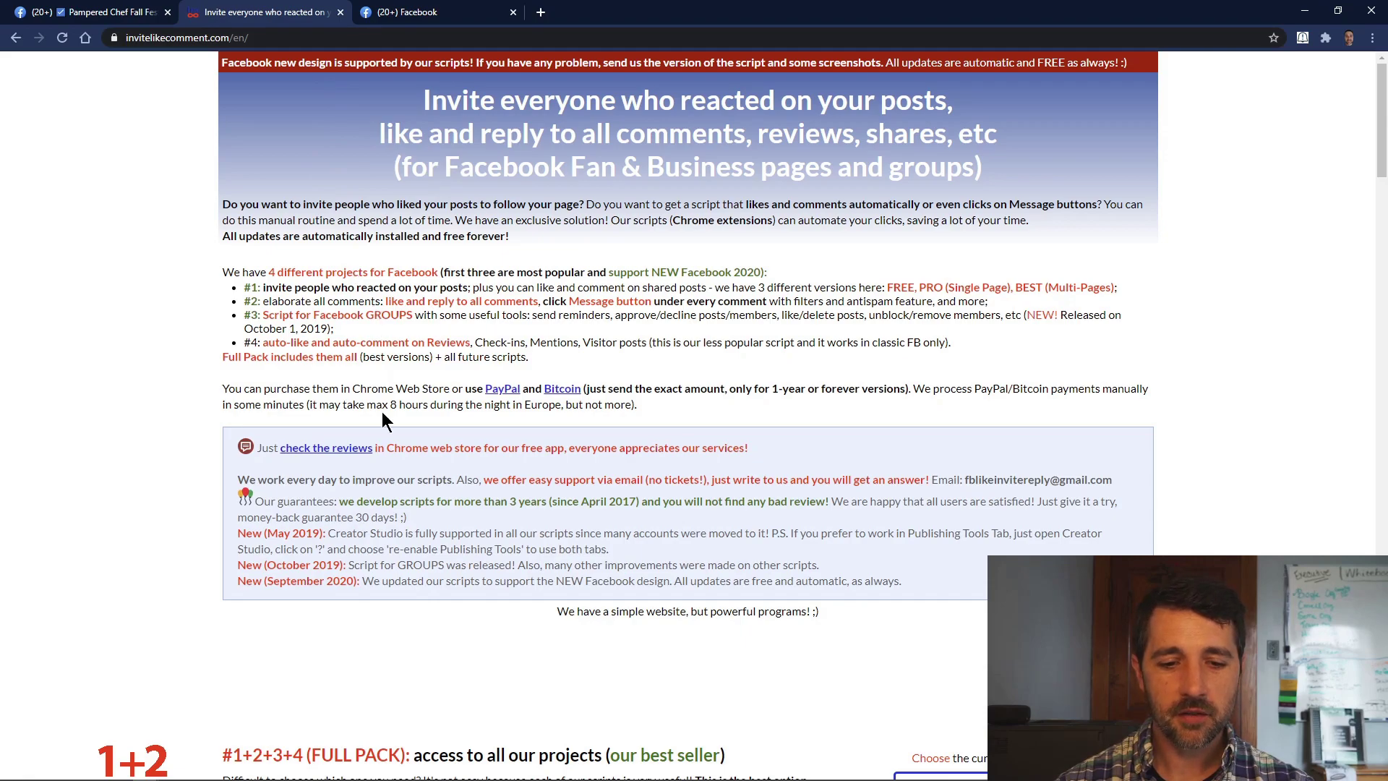
pyautogui.scroll(-3, 383, 418)
pyautogui.scroll(-7, 383, 418)
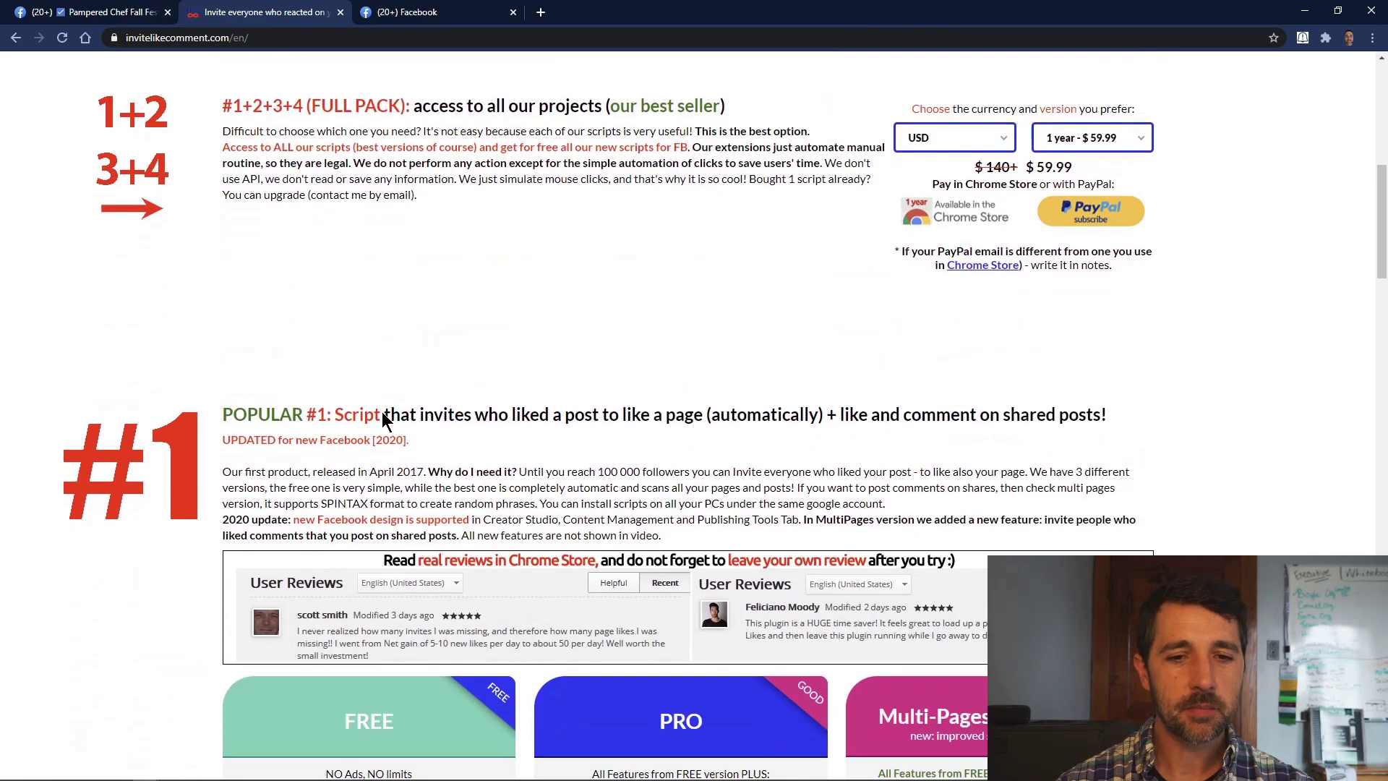
pyautogui.scroll(-18, 382, 410)
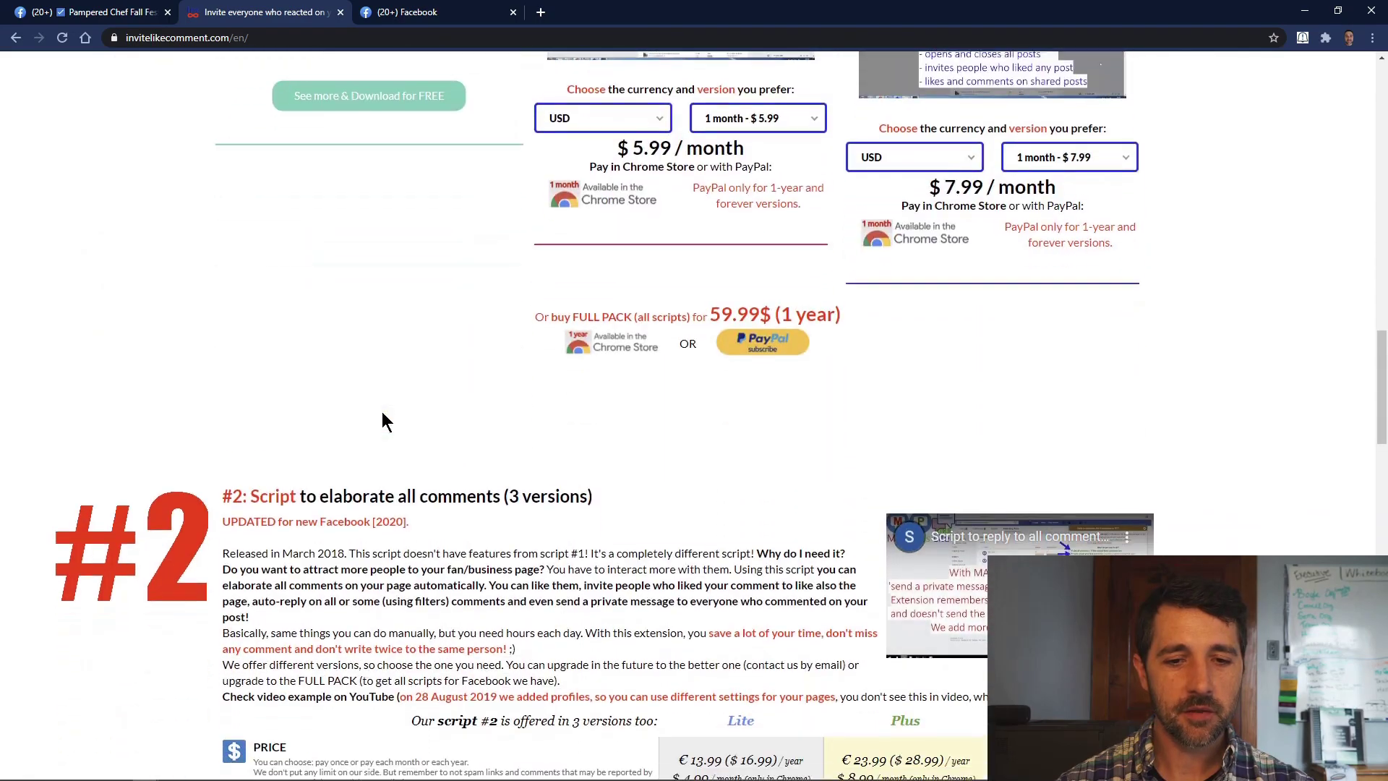
pyautogui.scroll(-4, 381, 411)
pyautogui.scroll(20, 382, 410)
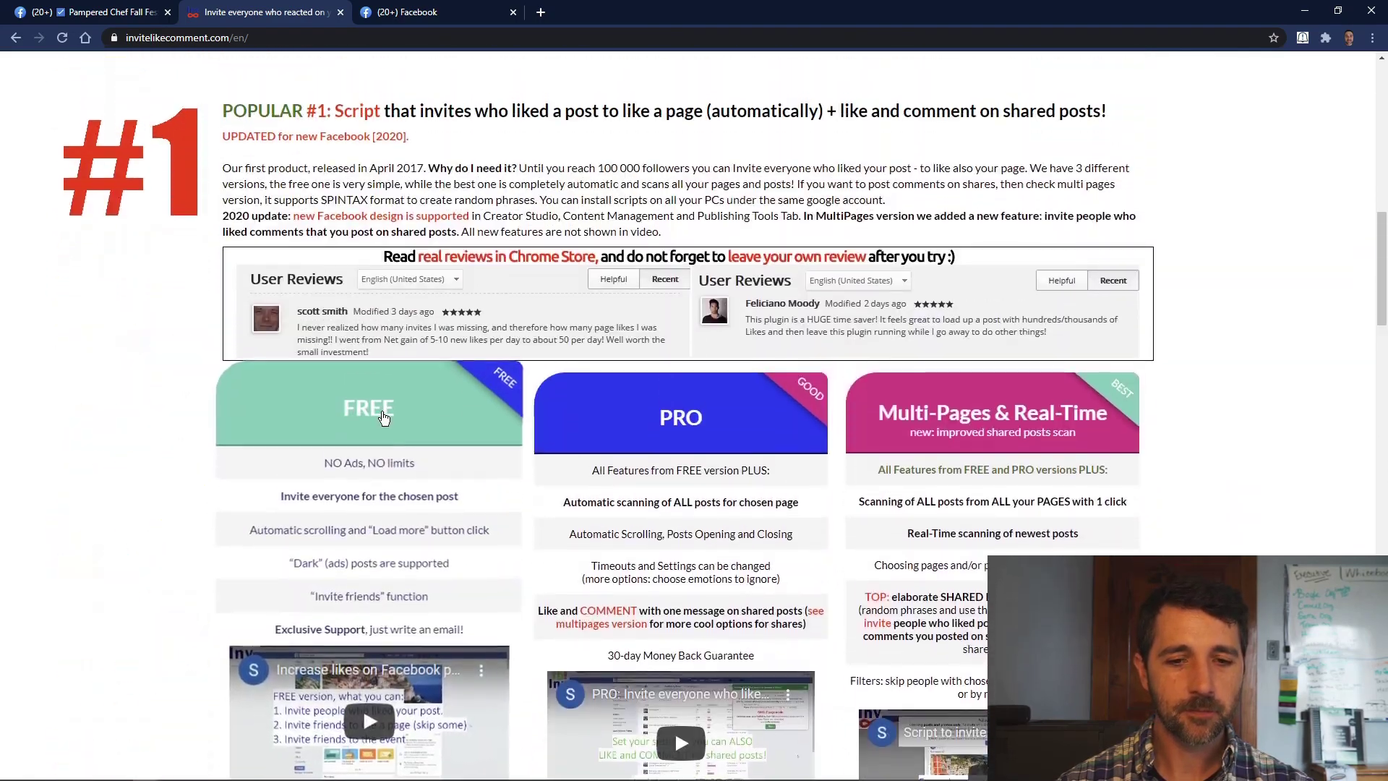
pyautogui.scroll(3, 383, 415)
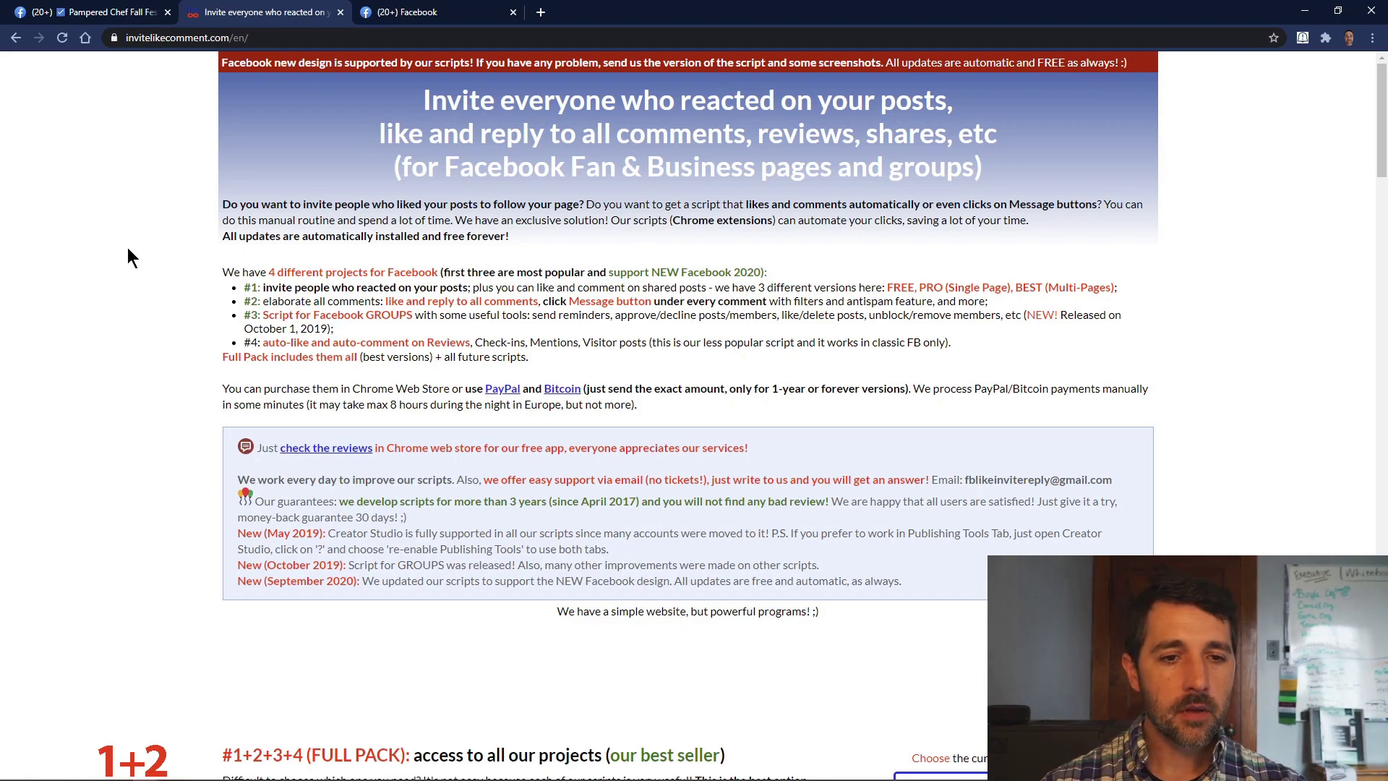
pyautogui.hotkey('alt', 'Tab')
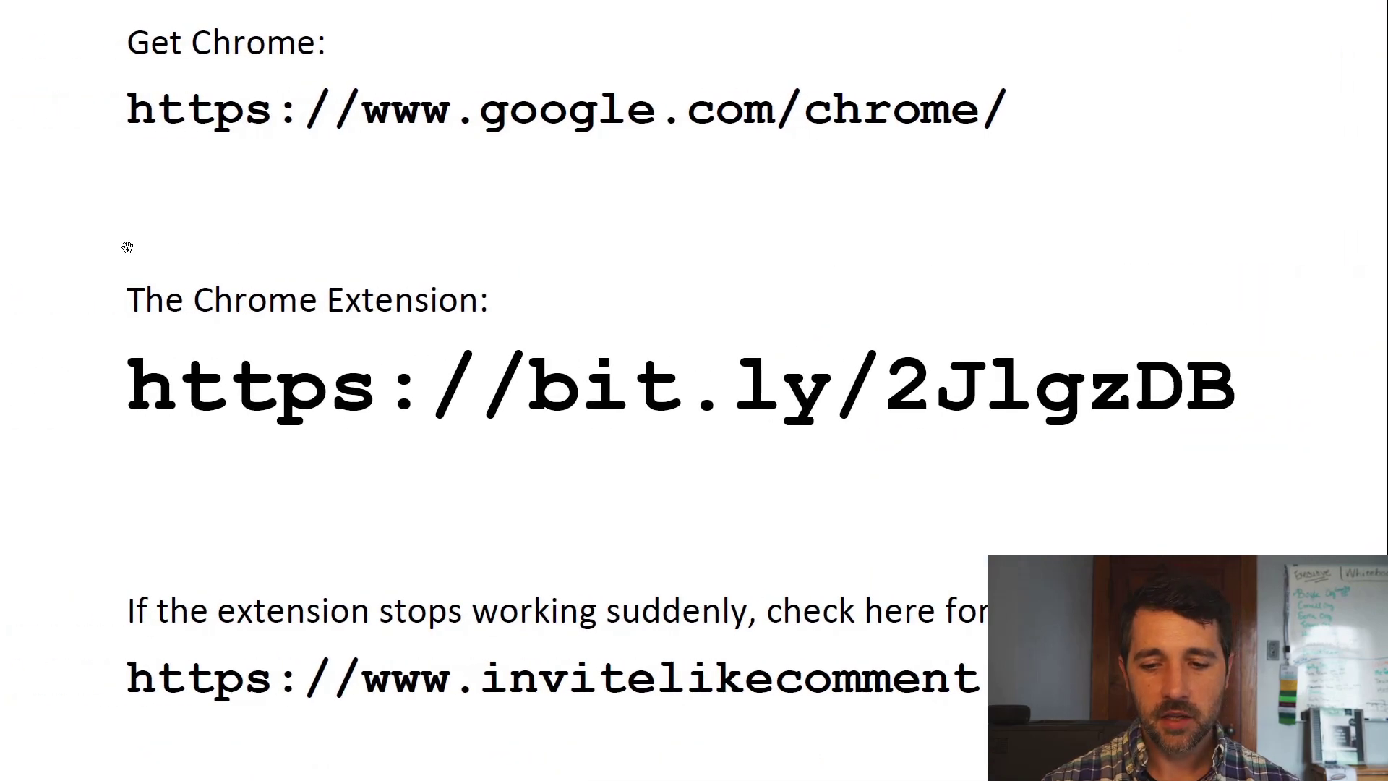